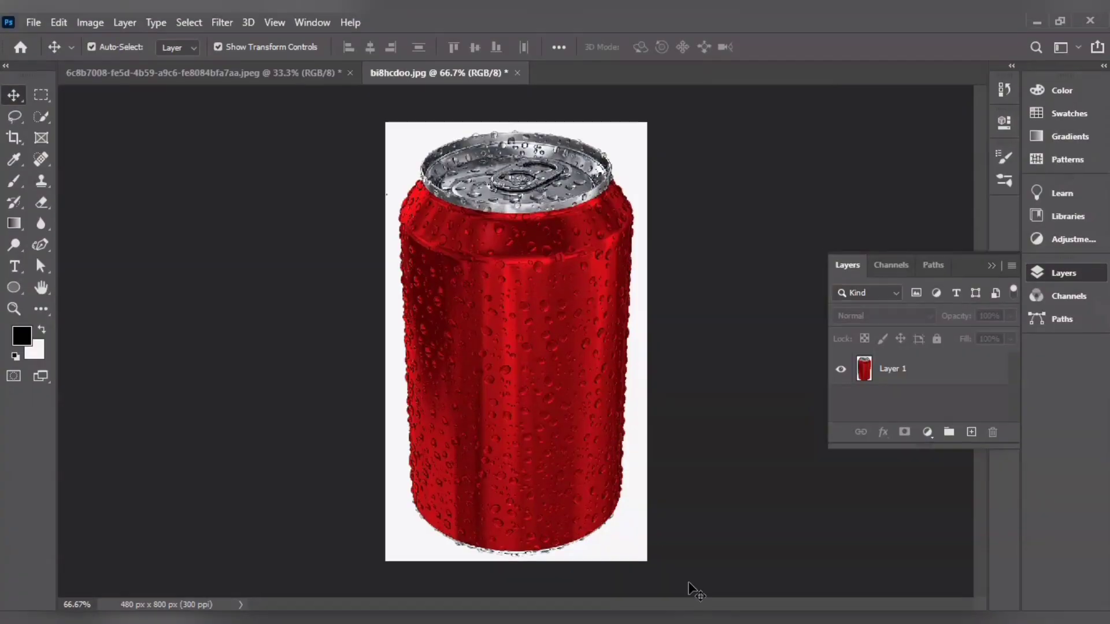
# Step: Pick the Quick Selection tool from the toolbar for the red can photo
pyautogui.click(41, 119)
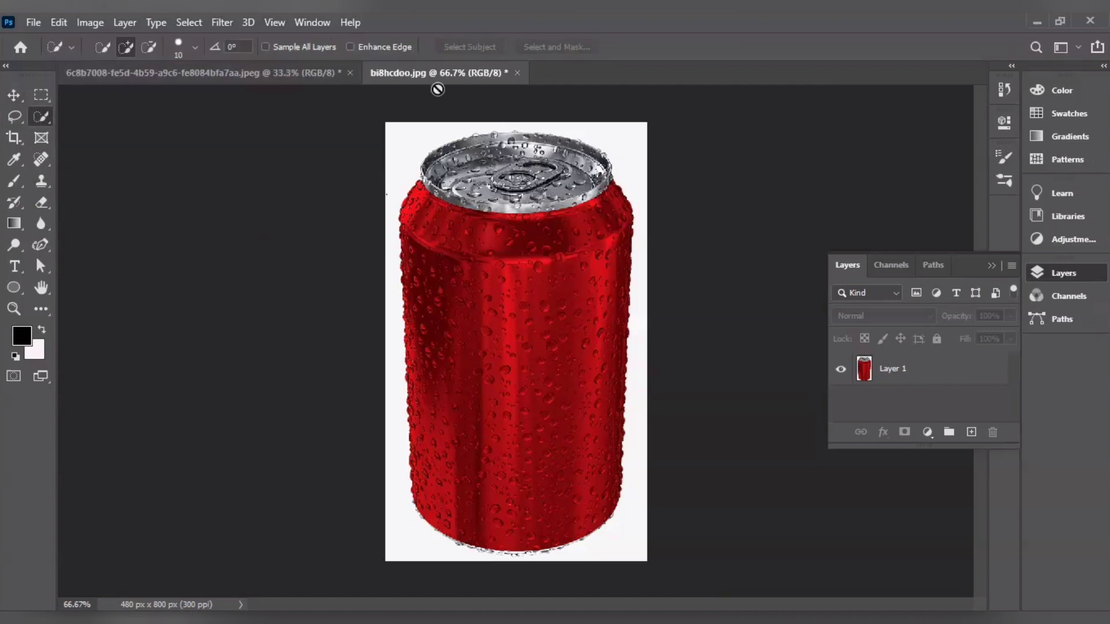
# Step: Select the can with Select Subject, copy it to Layer 2 via Ctrl+J, and hide Layer 1
pyautogui.click(929, 377)
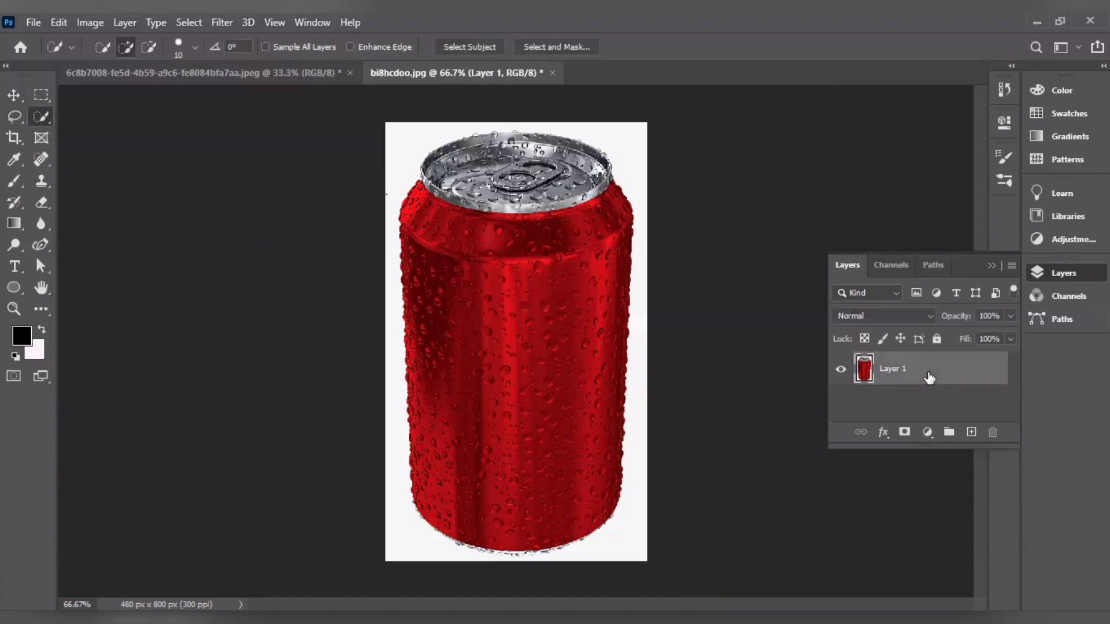
pyautogui.click(460, 46)
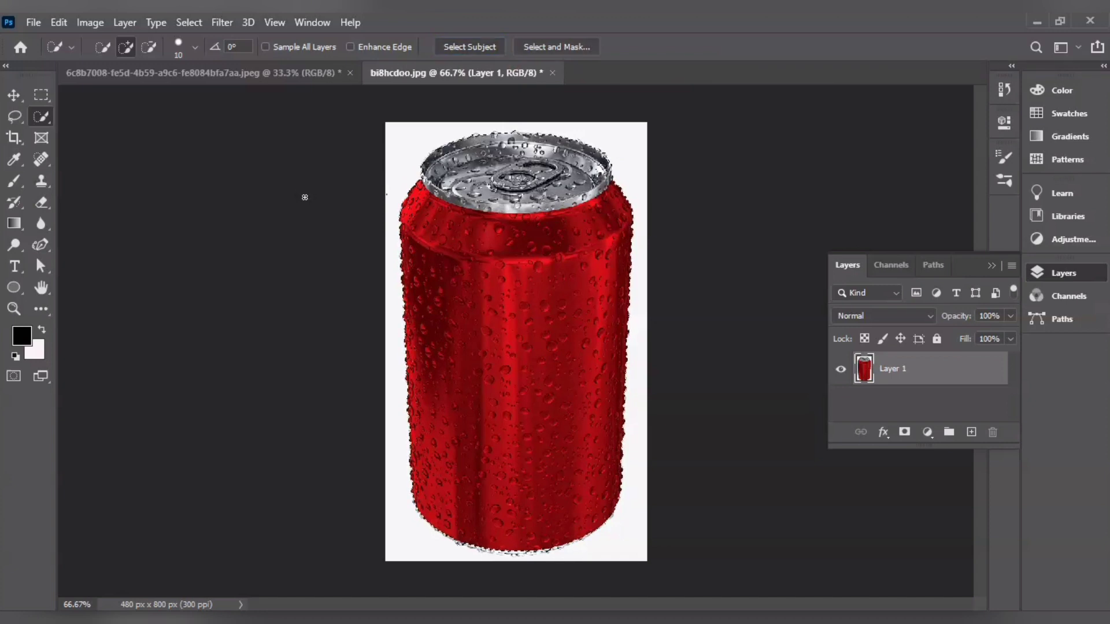
pyautogui.click(18, 98)
pyautogui.click(91, 46)
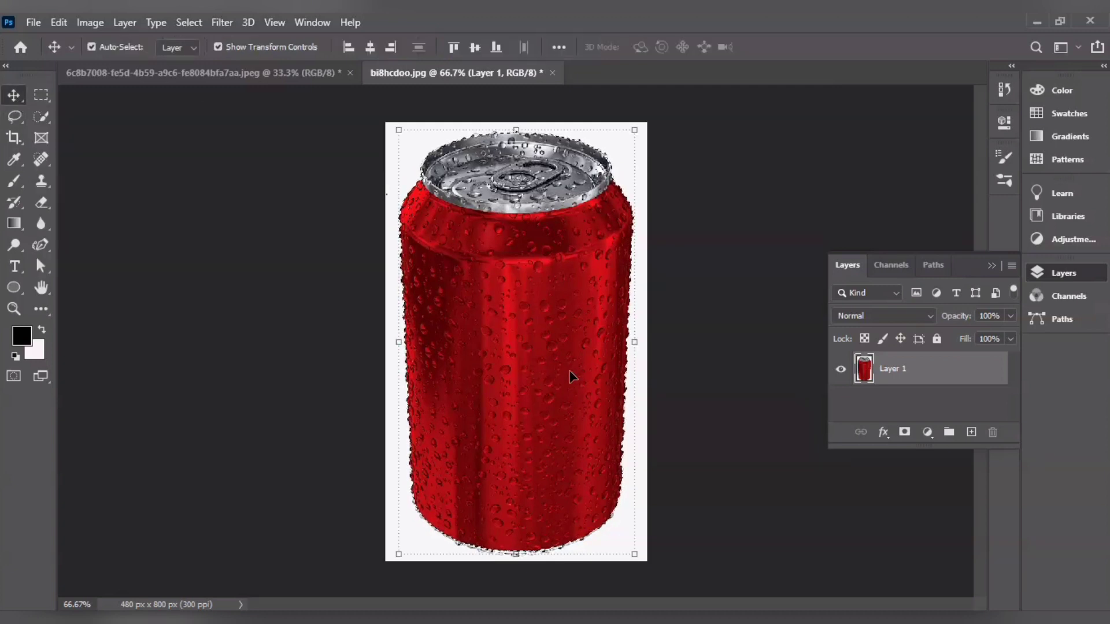
pyautogui.hotkey('ctrl', 'j')
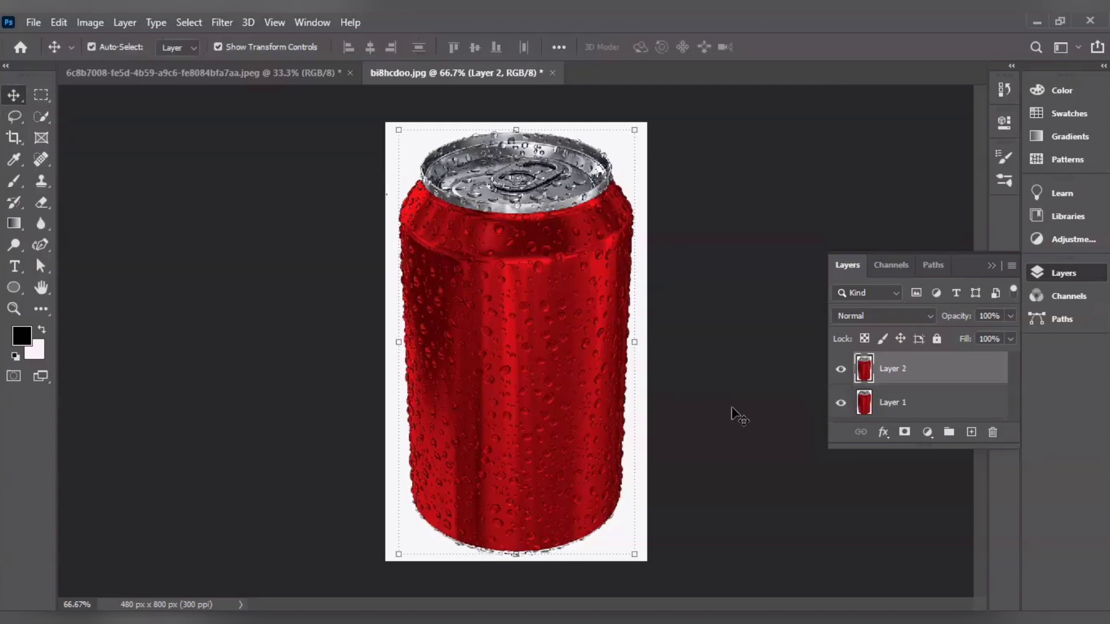
pyautogui.click(839, 403)
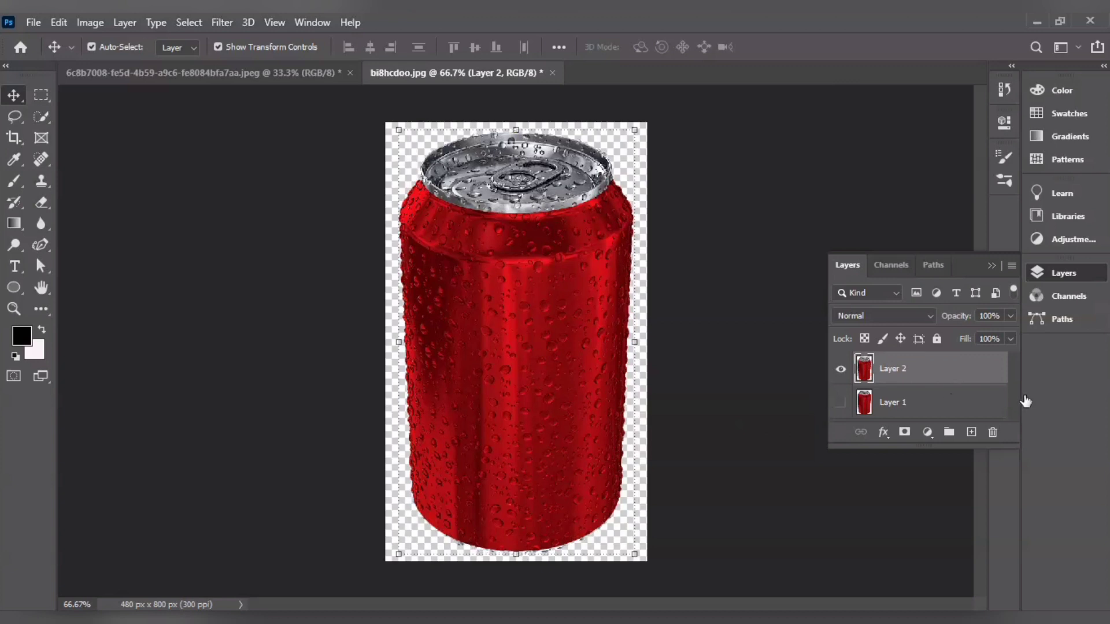
pyautogui.click(245, 235)
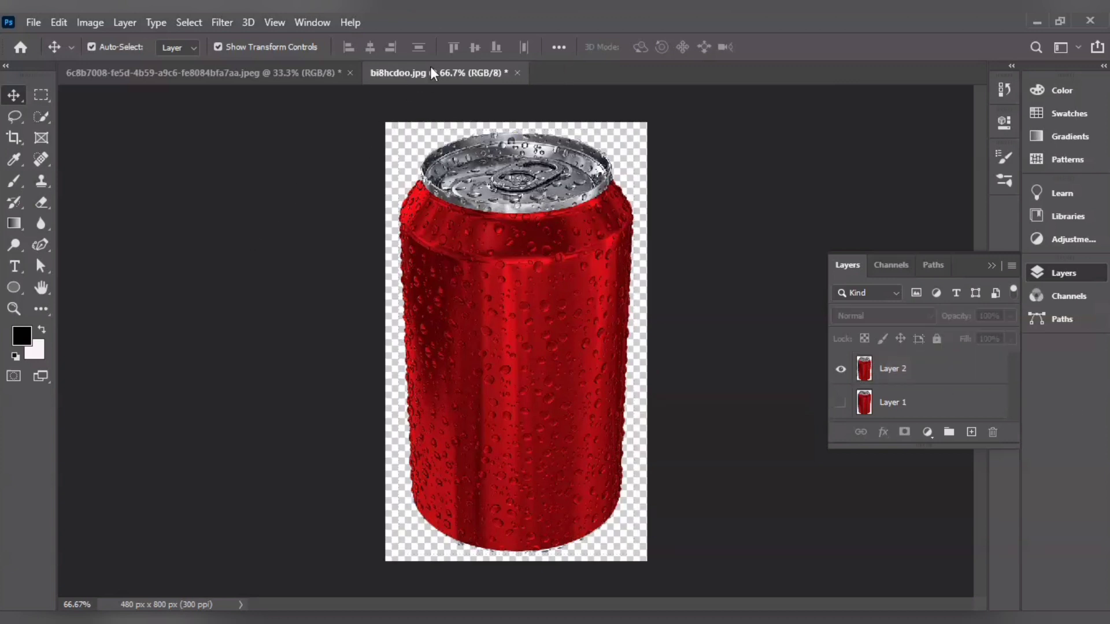
# Step: Paste the Coca-Cola Zero Sugar label into the can document as Layer 3, scaled to about 33%
pyautogui.click(304, 76)
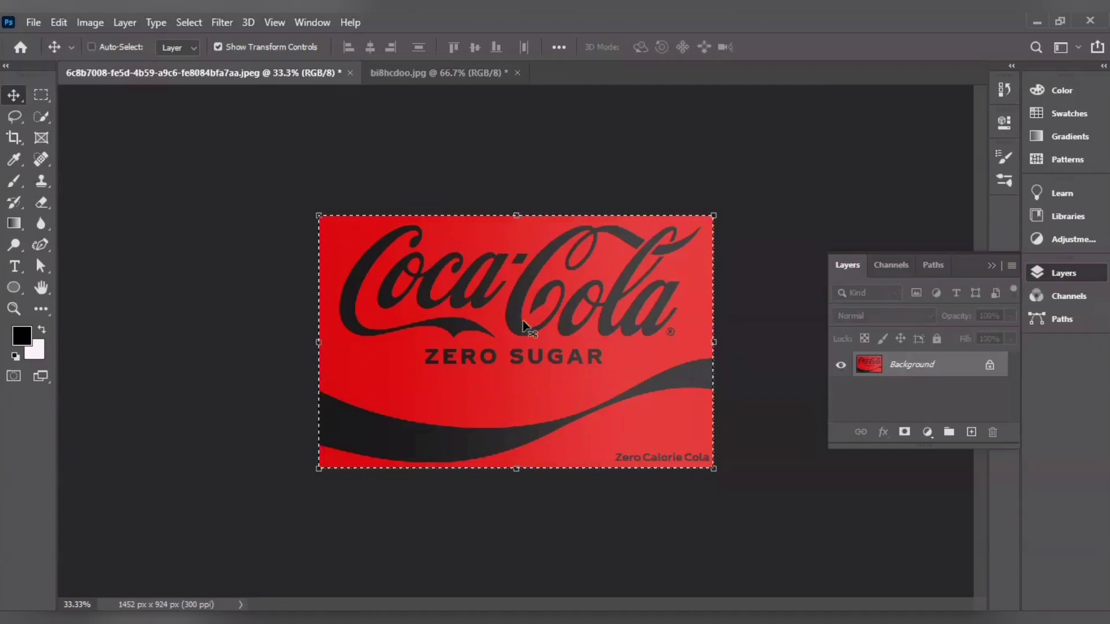
pyautogui.click(465, 77)
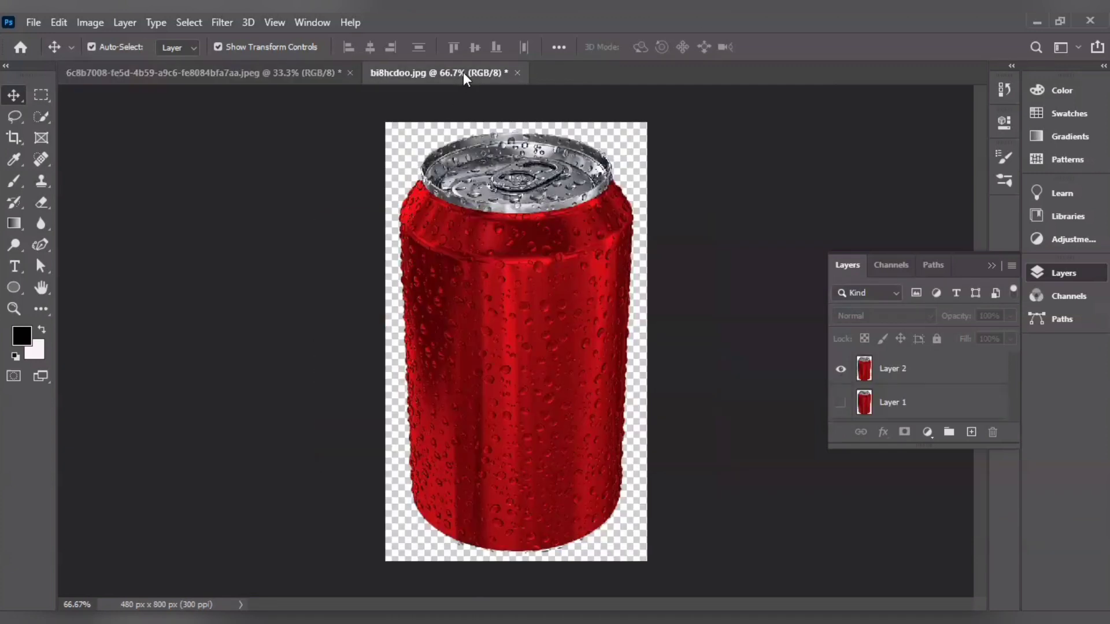
pyautogui.hotkey('ctrl', 'v')
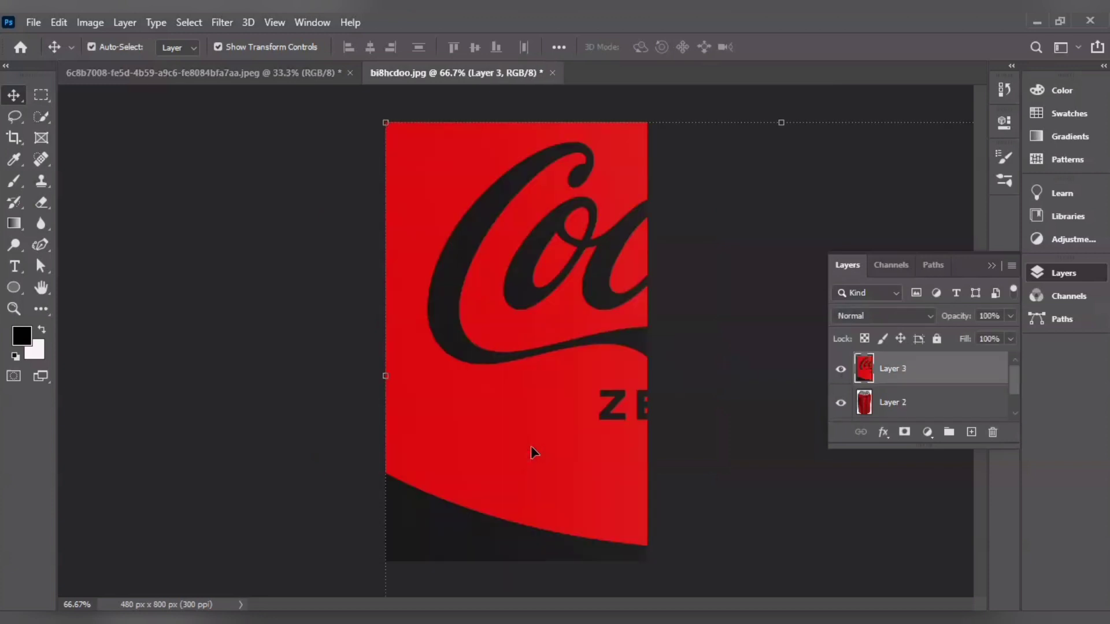
pyautogui.hotkey('ctrl', '-')
pyautogui.hotkey('ctrl', '-')
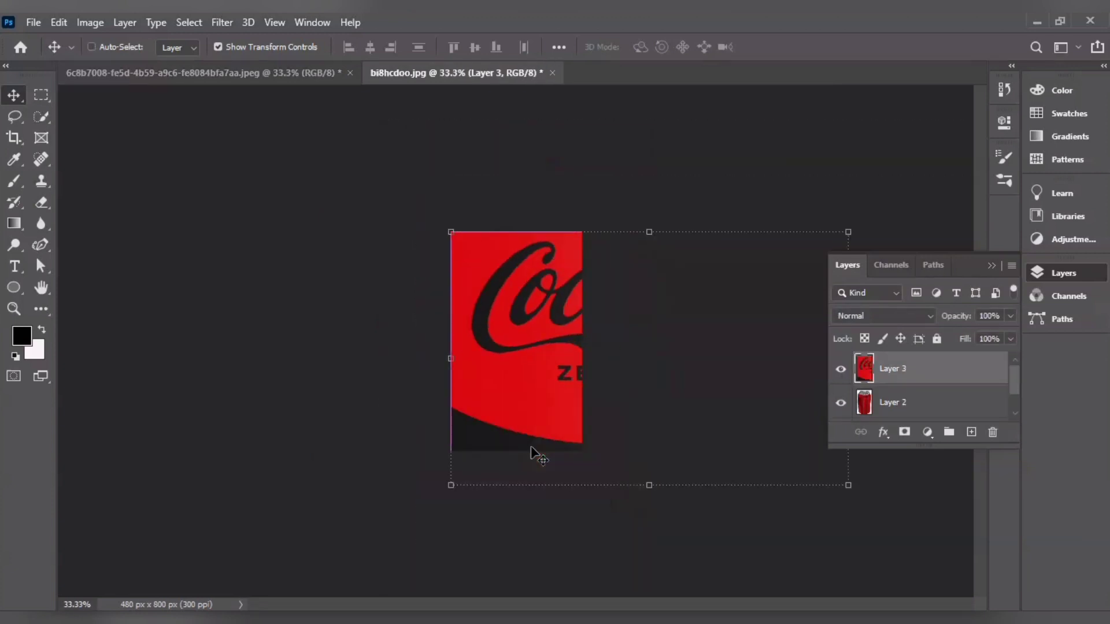
pyautogui.hotkey('ctrl', '-')
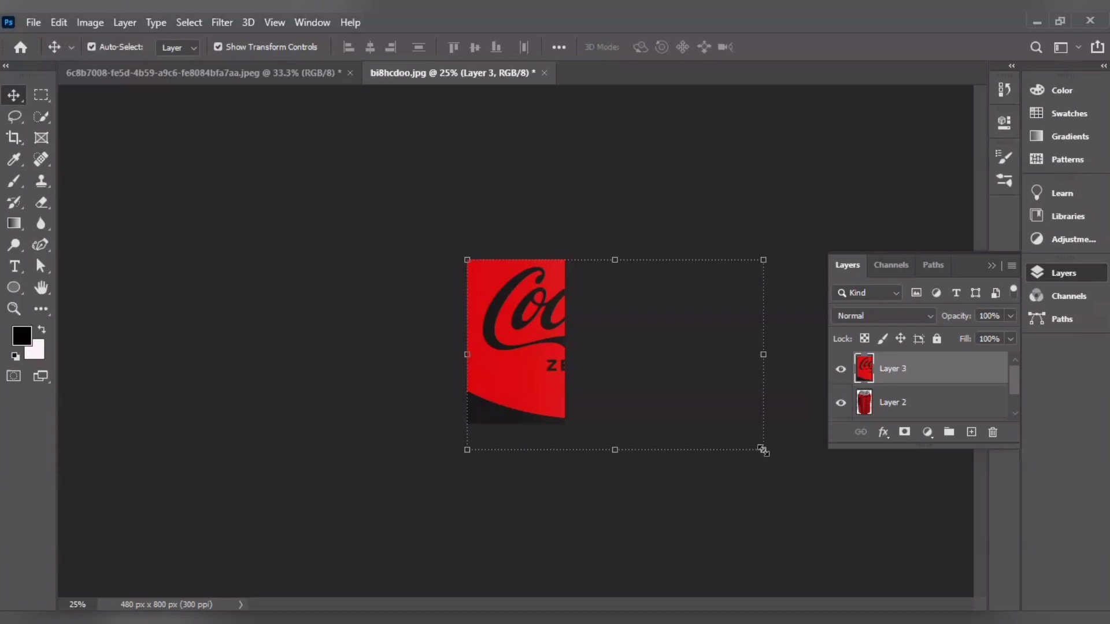
pyautogui.moveTo(763, 449); pyautogui.dragTo(549, 350)
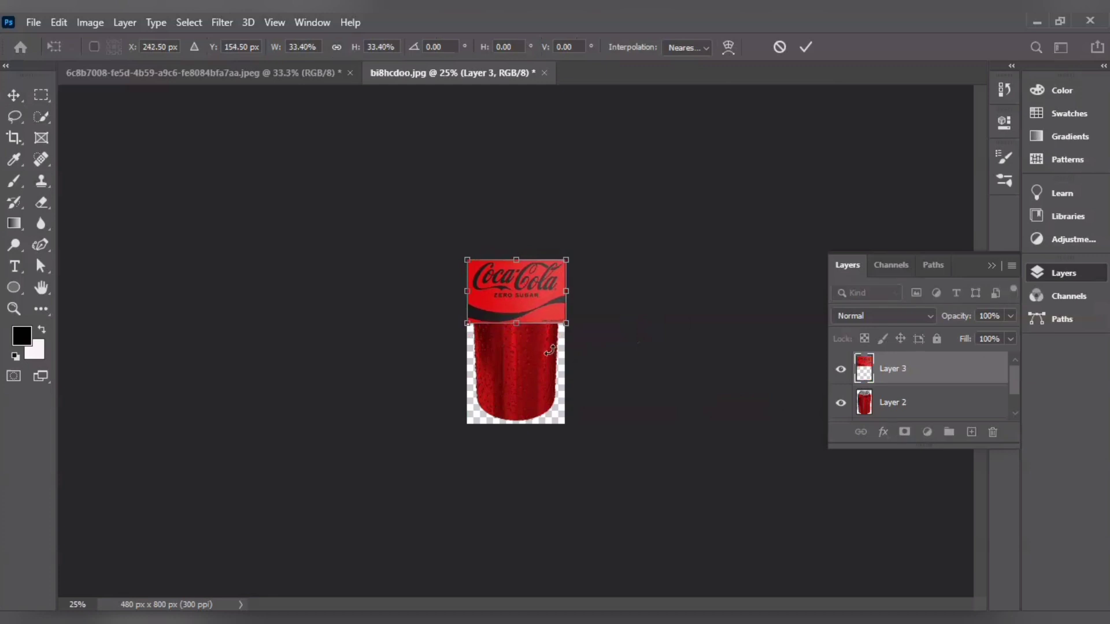
# Step: Move the label down over the can's middle and narrow it to about 80% width
pyautogui.click(804, 47)
pyautogui.hotkey('ctrl', '+')
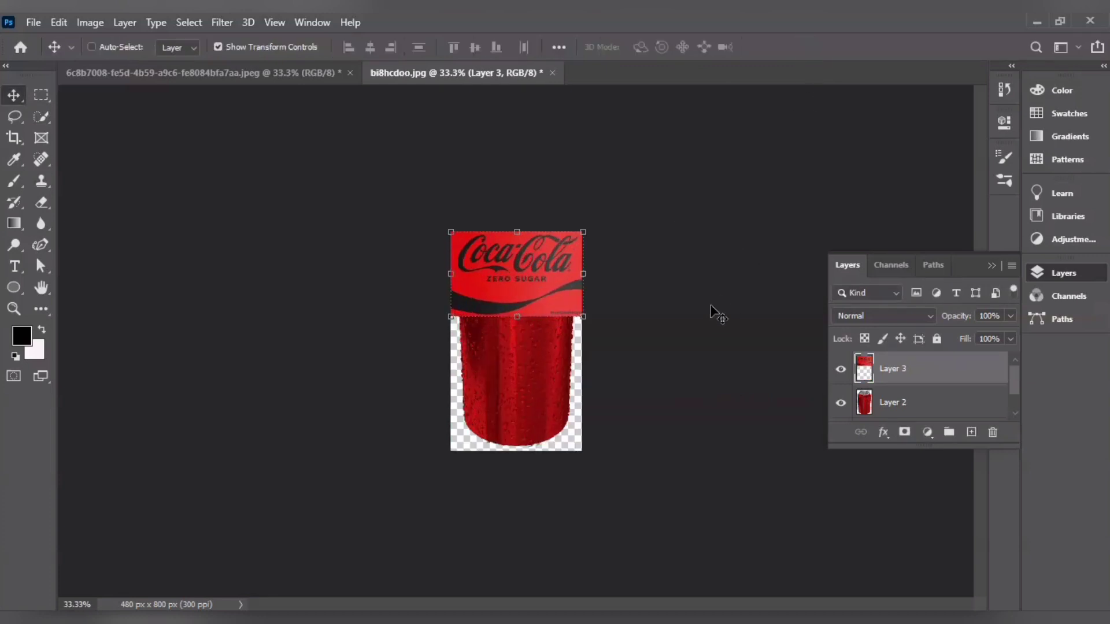
pyautogui.hotkey('ctrl', '+')
pyautogui.hotkey('ctrl', '+')
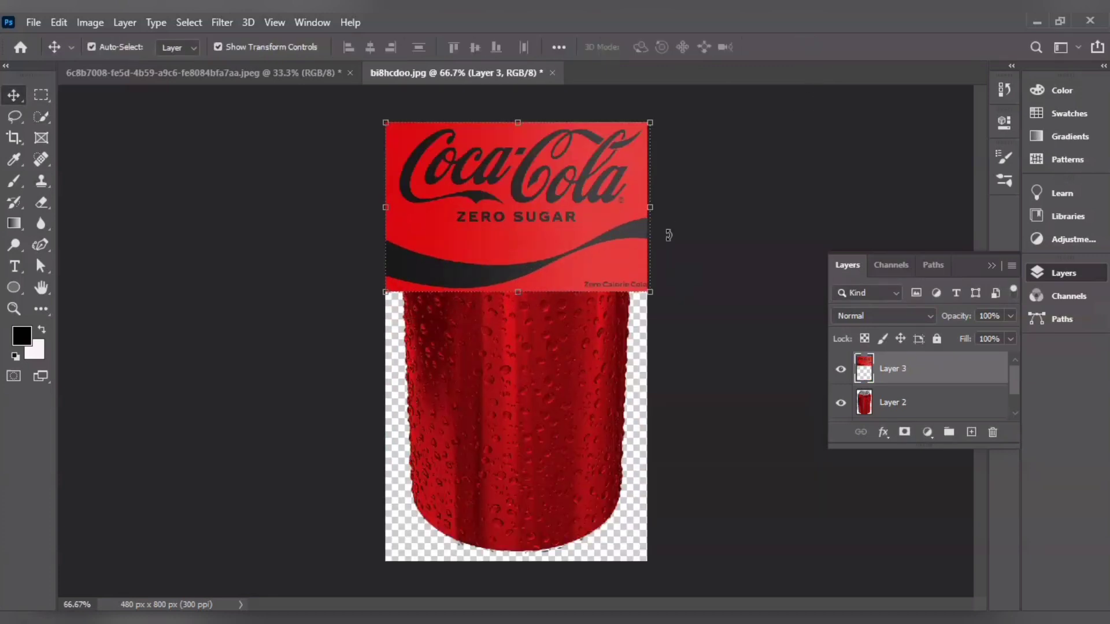
pyautogui.moveTo(651, 210)
pyautogui.mouseDown()
pyautogui.moveTo(602, 17)
pyautogui.moveTo(681, 219)
pyautogui.moveTo(679, 206)
pyautogui.mouseUp()
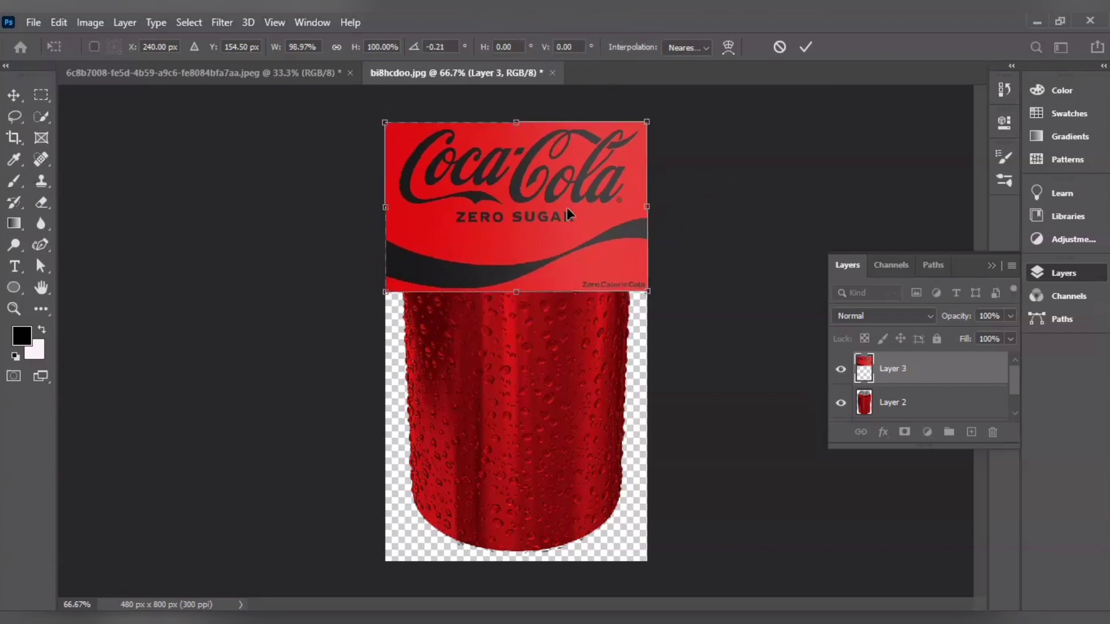
pyautogui.moveTo(567, 209); pyautogui.dragTo(567, 373)
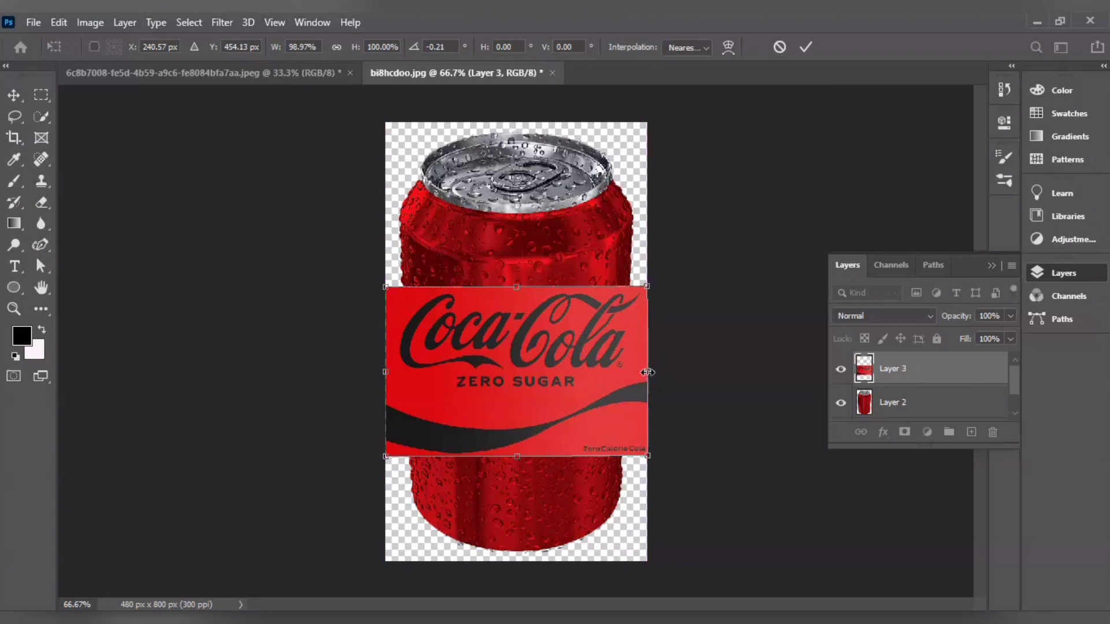
pyautogui.moveTo(647, 372); pyautogui.dragTo(627, 369)
pyautogui.moveTo(386, 371); pyautogui.dragTo(411, 366)
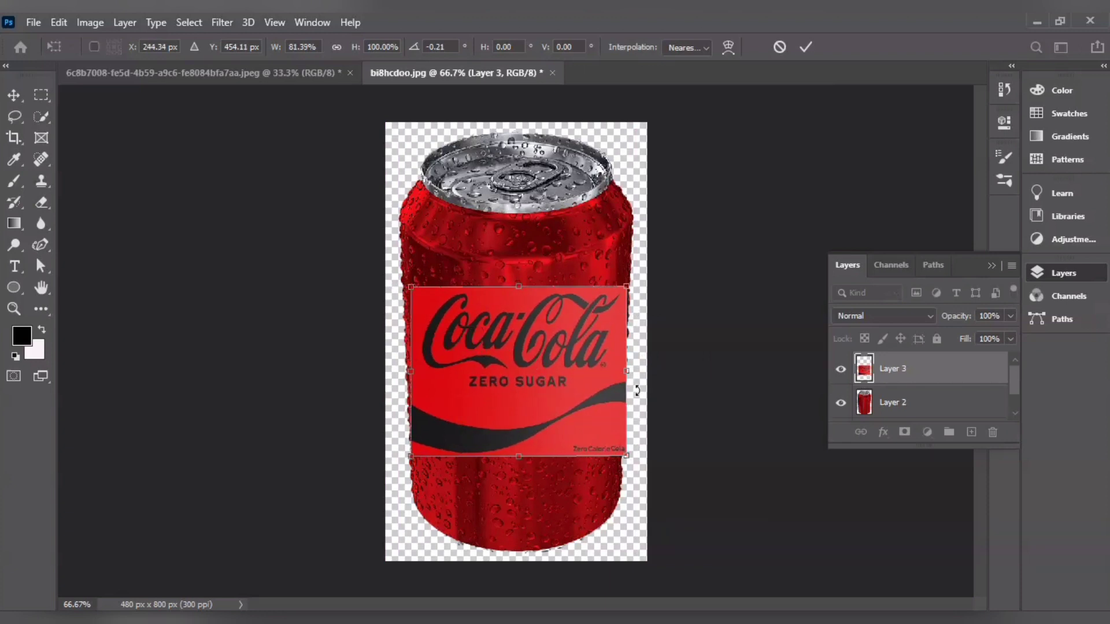
pyautogui.moveTo(627, 372); pyautogui.dragTo(622, 371)
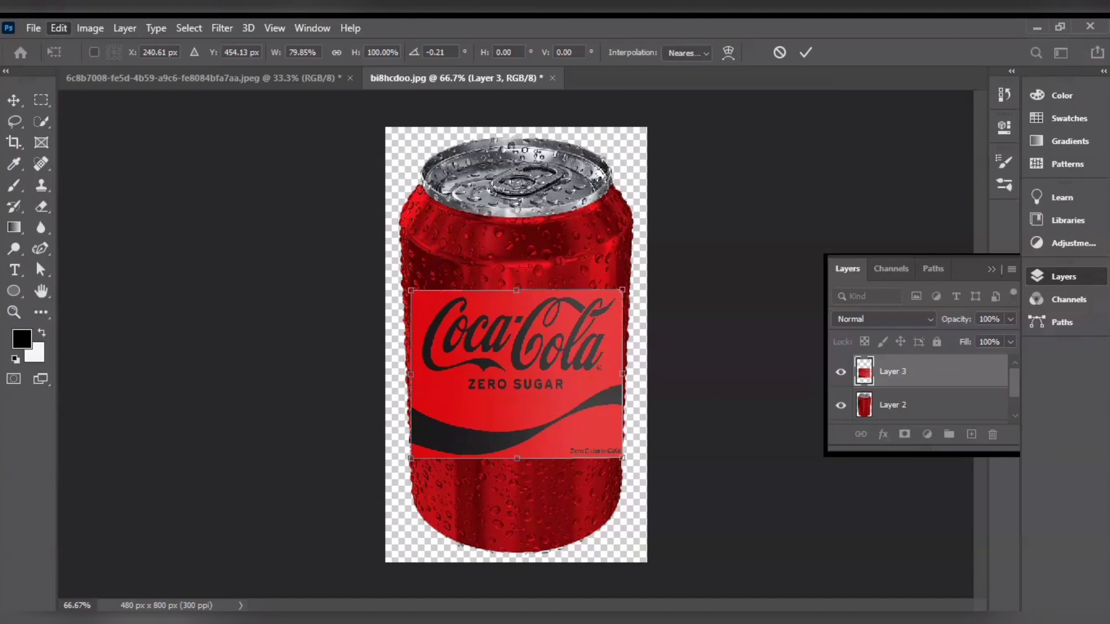
# Step: Warp the label, pulling its top corners up to the shoulder and bottom corners down
pyautogui.rightClick(275, 120)
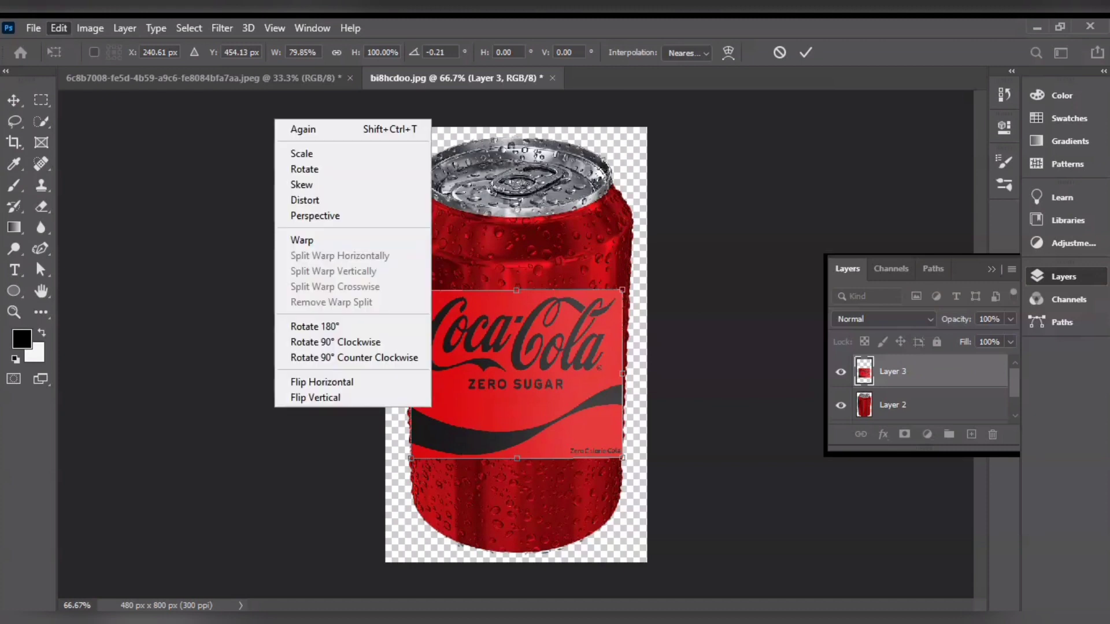
pyautogui.click(340, 251)
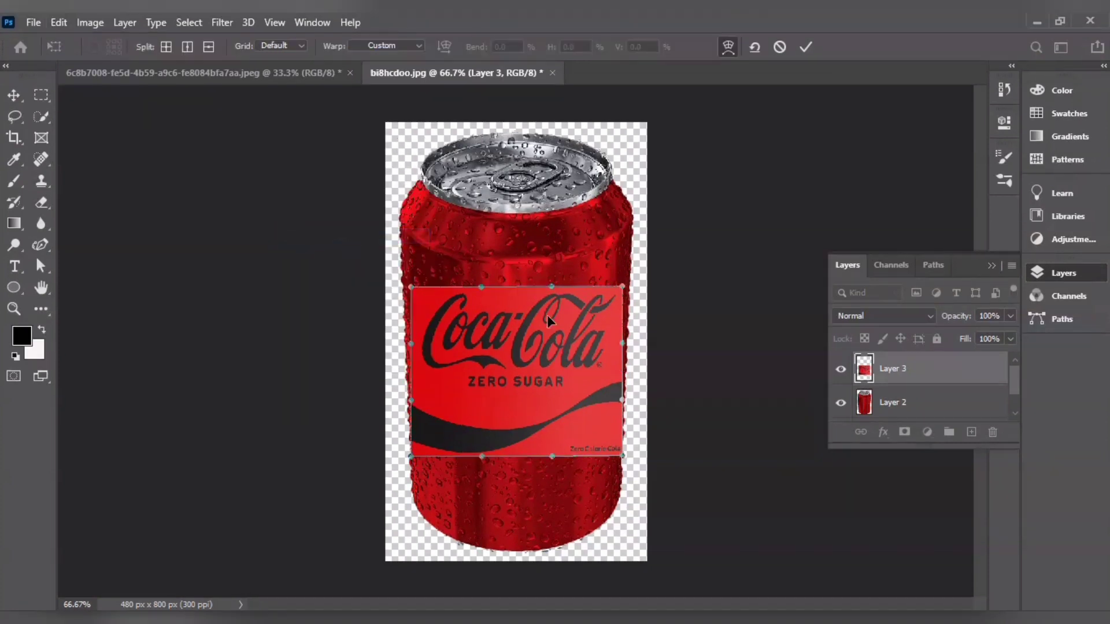
pyautogui.moveTo(410, 289); pyautogui.dragTo(398, 223)
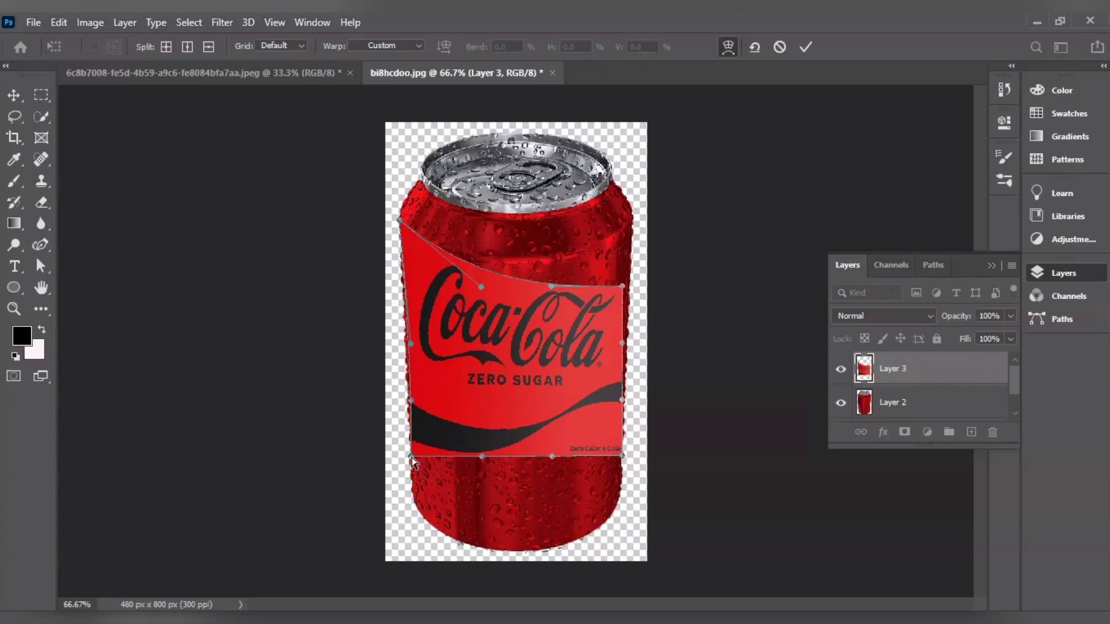
pyautogui.moveTo(412, 456); pyautogui.dragTo(414, 498)
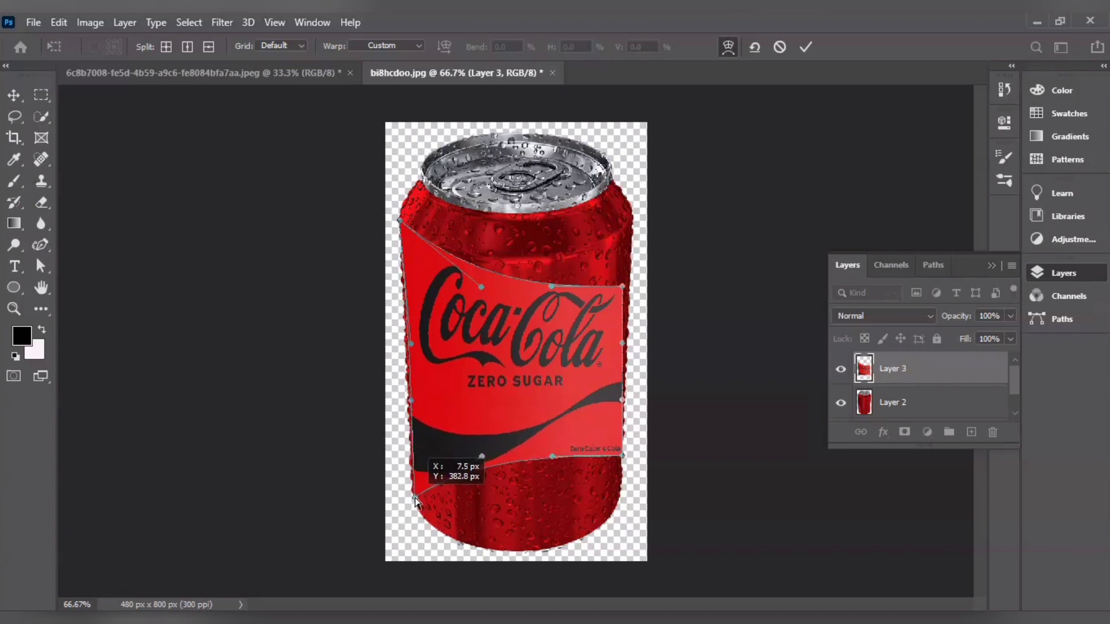
pyautogui.moveTo(623, 458); pyautogui.dragTo(619, 493)
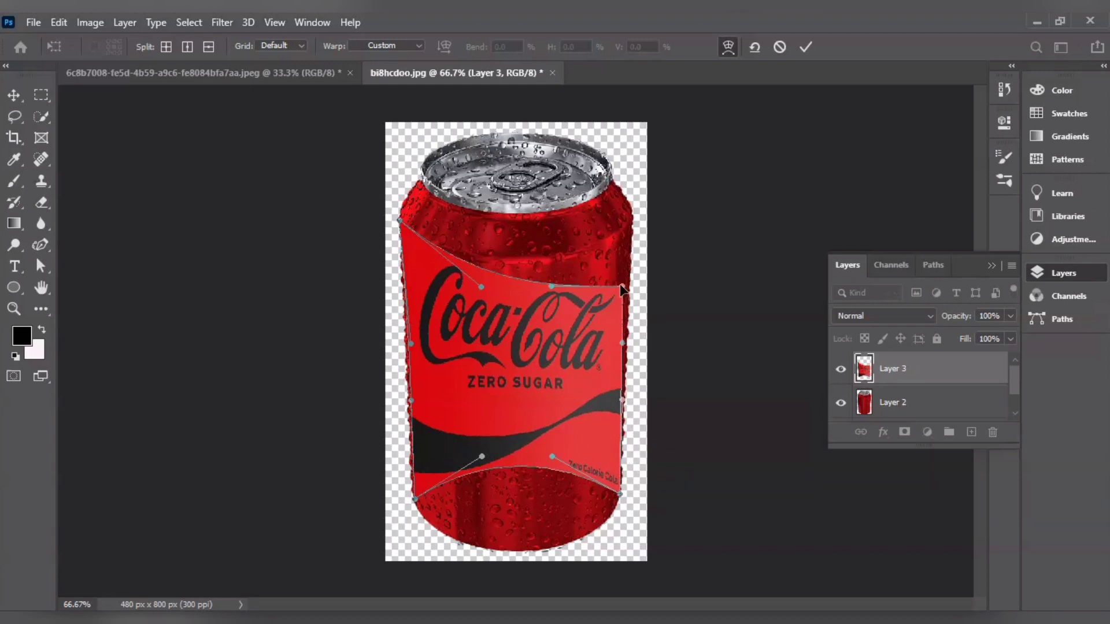
pyautogui.moveTo(622, 286); pyautogui.dragTo(633, 224)
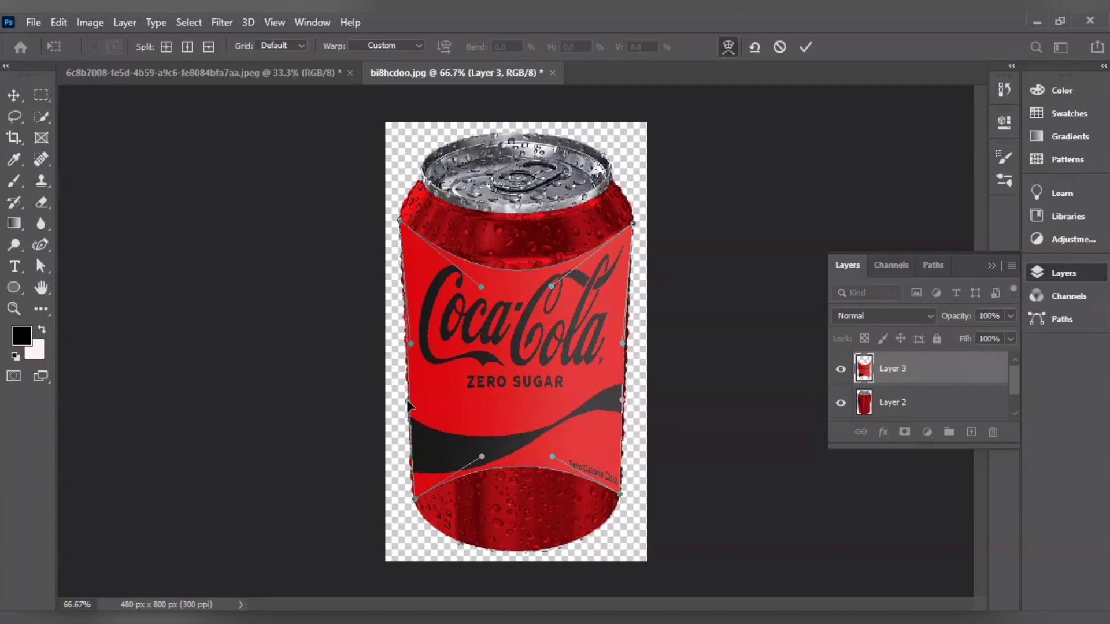
# Step: Push the label's sides out to the can edges and curve its bottom toward the base
pyautogui.moveTo(411, 342); pyautogui.dragTo(406, 342)
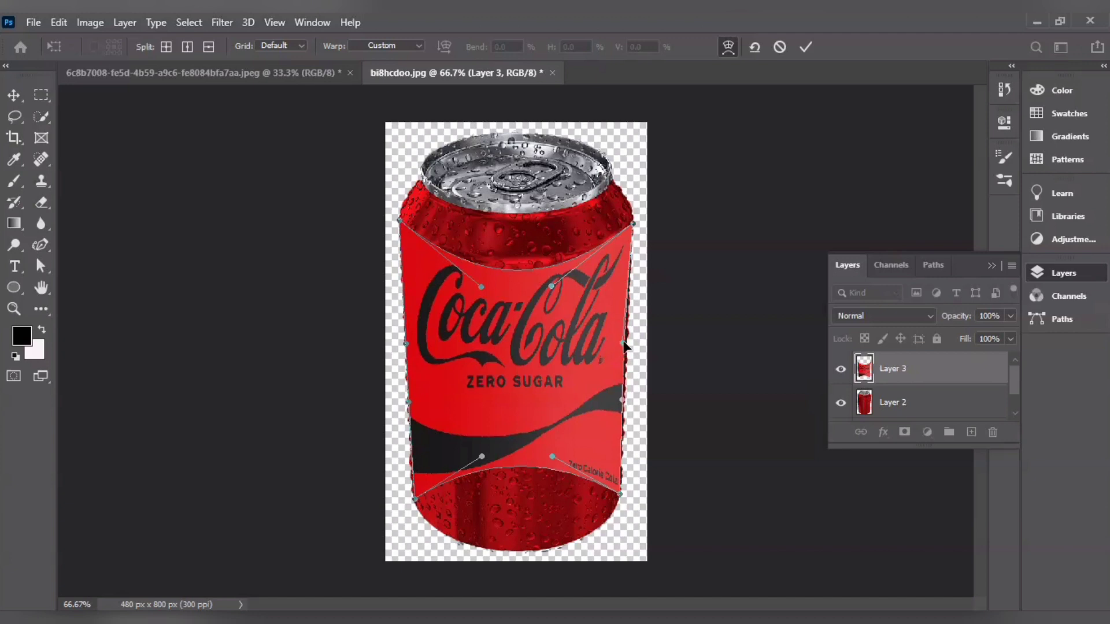
pyautogui.moveTo(621, 347); pyautogui.dragTo(630, 345)
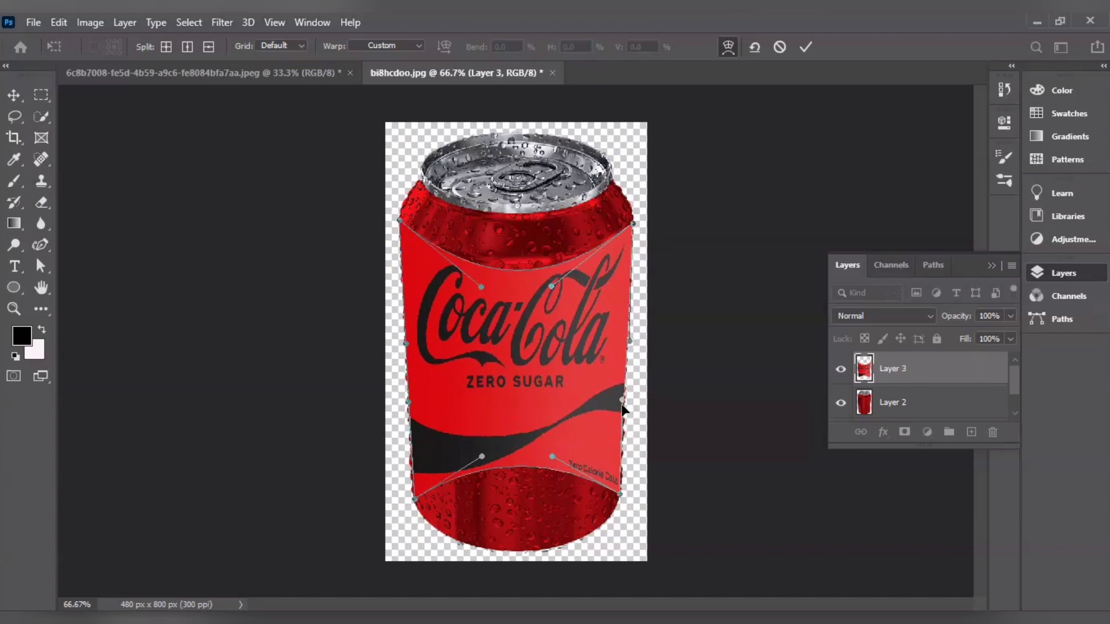
pyautogui.moveTo(621, 400); pyautogui.dragTo(624, 398)
pyautogui.moveTo(552, 456); pyautogui.dragTo(549, 585)
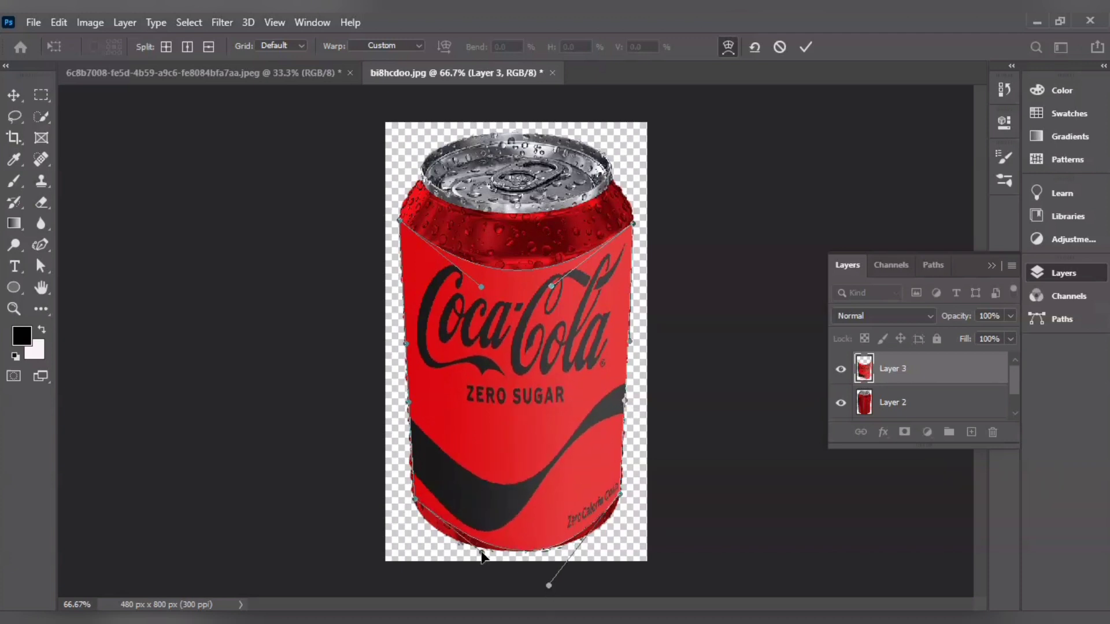
pyautogui.moveTo(482, 460); pyautogui.dragTo(458, 552)
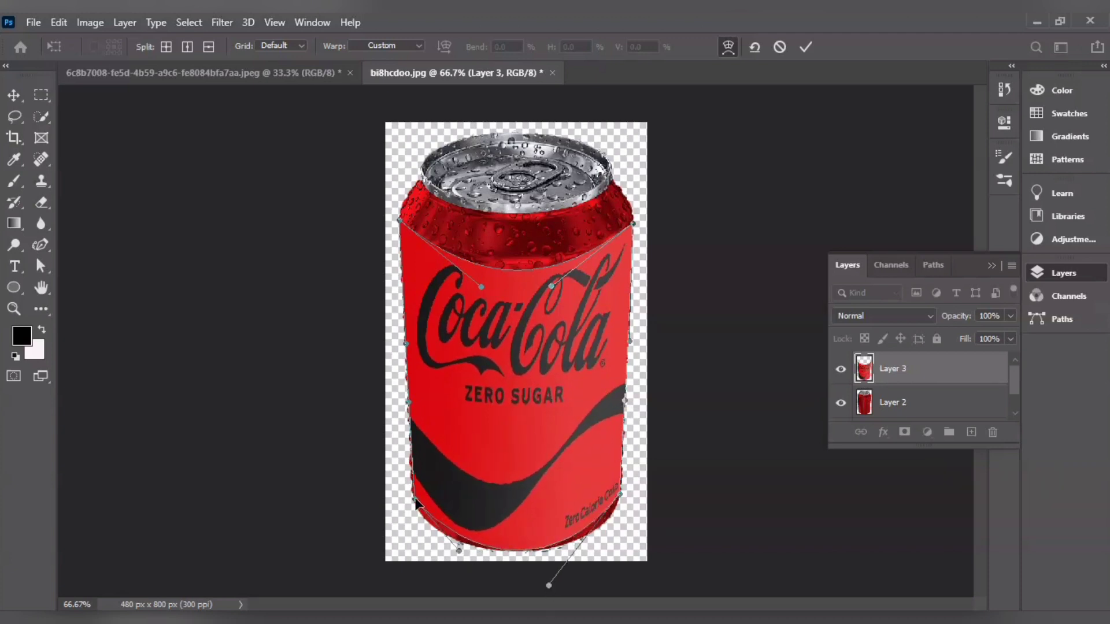
pyautogui.moveTo(416, 502); pyautogui.dragTo(415, 499)
pyautogui.moveTo(619, 492); pyautogui.dragTo(621, 493)
pyautogui.moveTo(460, 554); pyautogui.dragTo(469, 555)
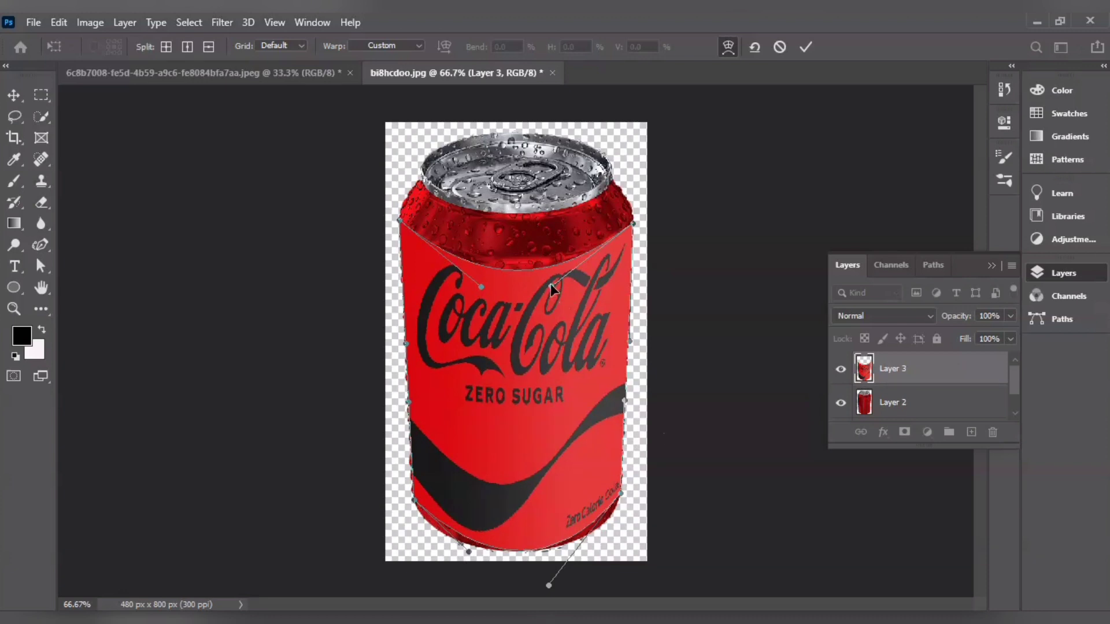
# Step: Raise the label's top curve to follow the rim and widen its lower curves
pyautogui.moveTo(550, 285)
pyautogui.mouseDown()
pyautogui.moveTo(554, 260)
pyautogui.moveTo(563, 264)
pyautogui.mouseUp()
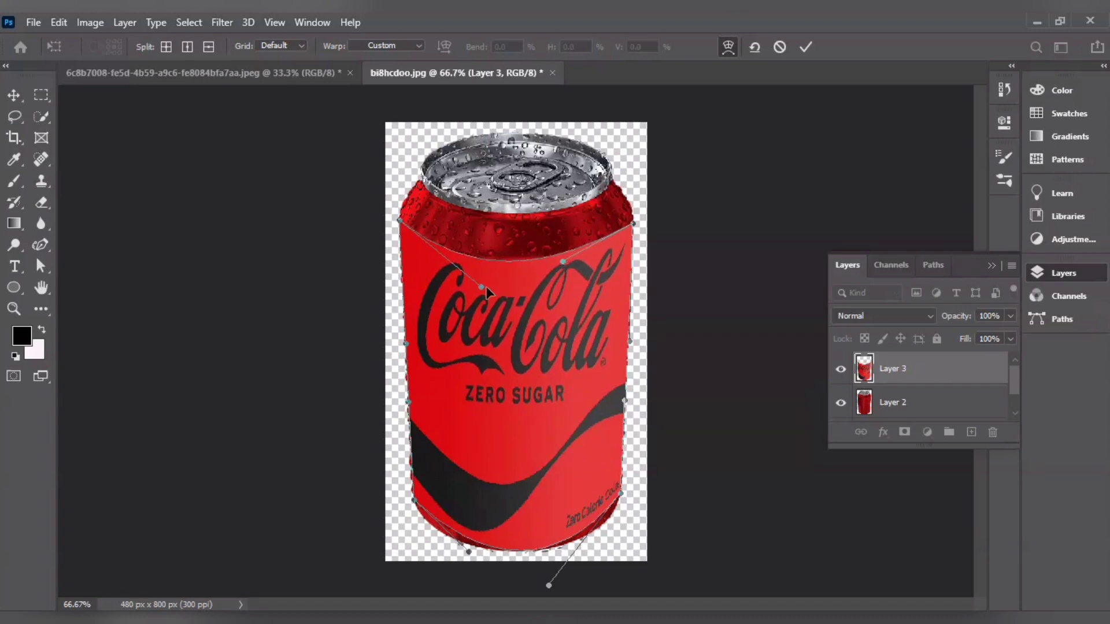
pyautogui.moveTo(482, 288); pyautogui.dragTo(483, 278)
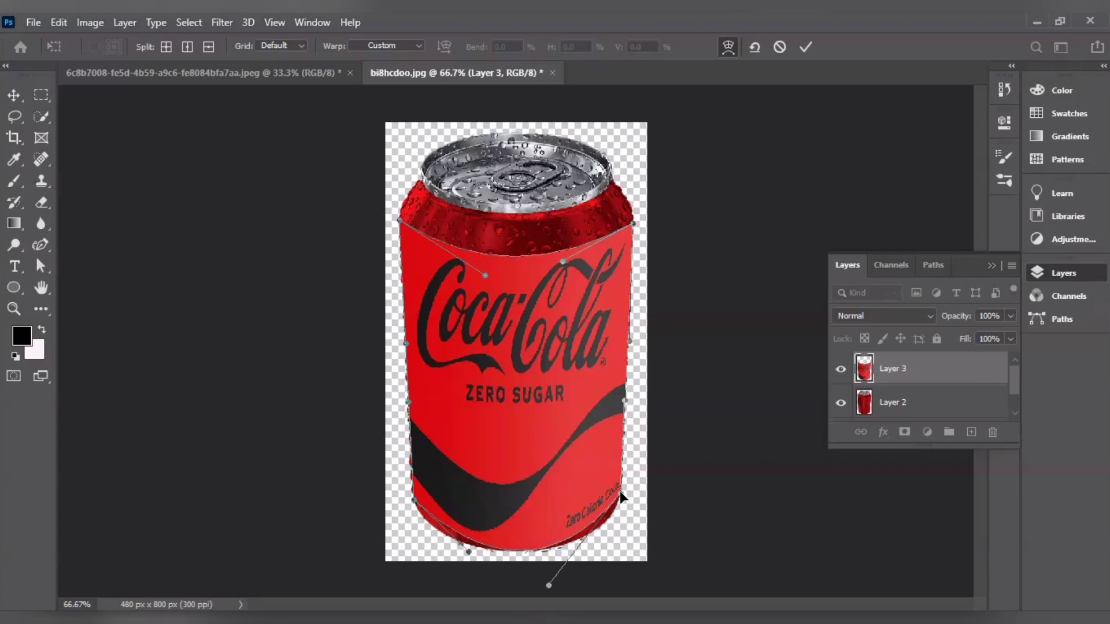
pyautogui.moveTo(620, 491); pyautogui.dragTo(620, 495)
pyautogui.moveTo(470, 552); pyautogui.dragTo(438, 558)
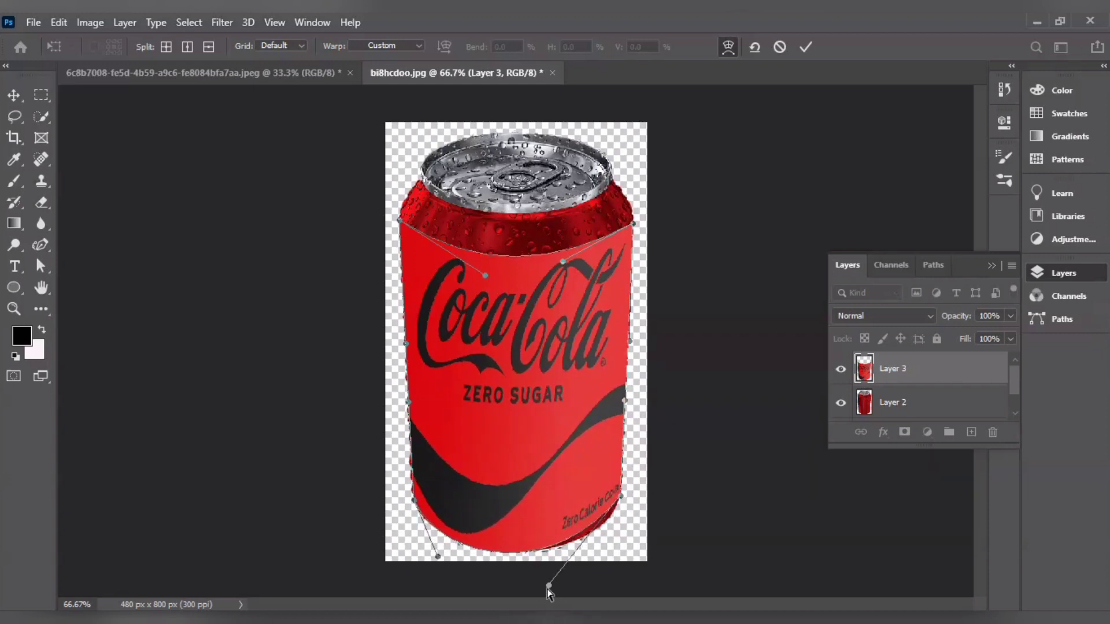
pyautogui.moveTo(549, 587)
pyautogui.mouseDown()
pyautogui.moveTo(581, 586)
pyautogui.moveTo(572, 581)
pyautogui.mouseUp()
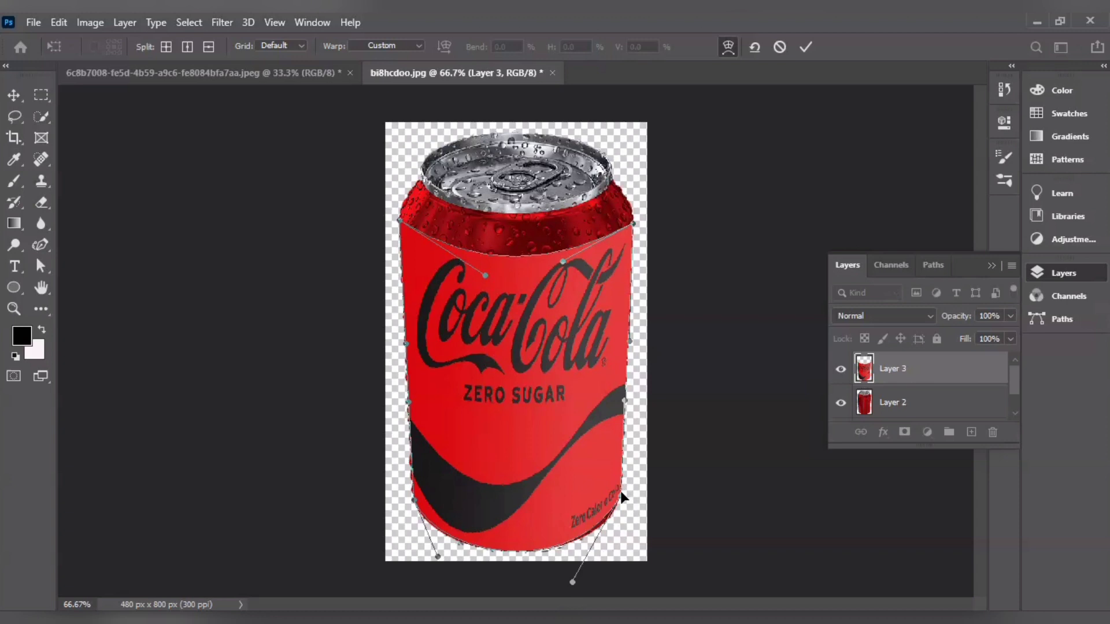
# Step: Fine-tune the label's lower-left and lower-right warp curves to the can base, then commit
pyautogui.moveTo(620, 494); pyautogui.dragTo(621, 497)
pyautogui.moveTo(573, 583); pyautogui.dragTo(574, 584)
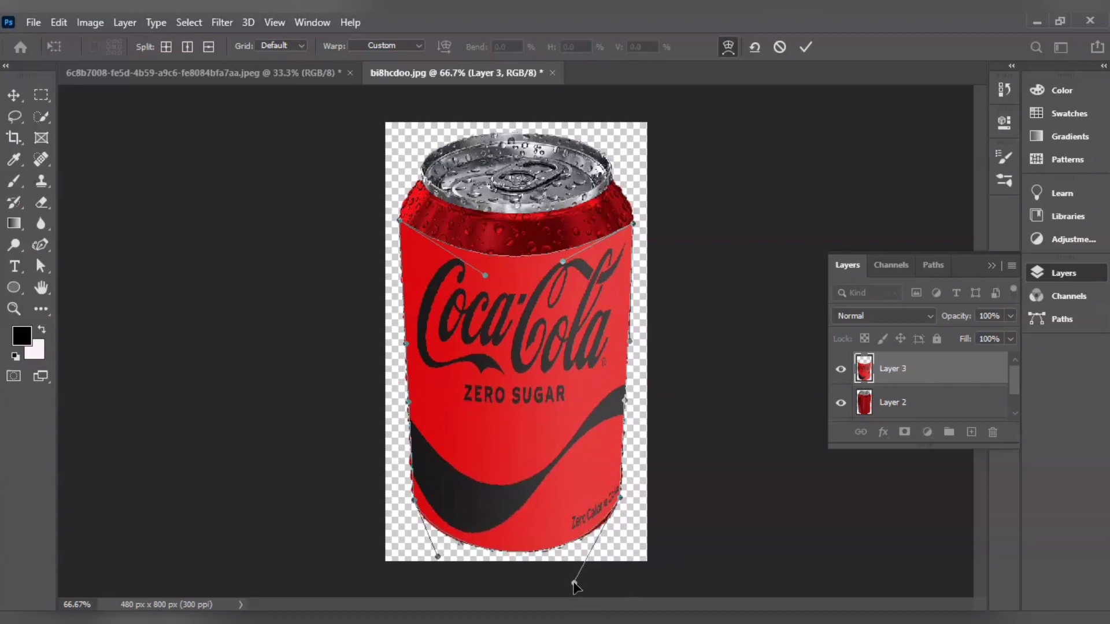
pyautogui.moveTo(619, 500); pyautogui.dragTo(619, 503)
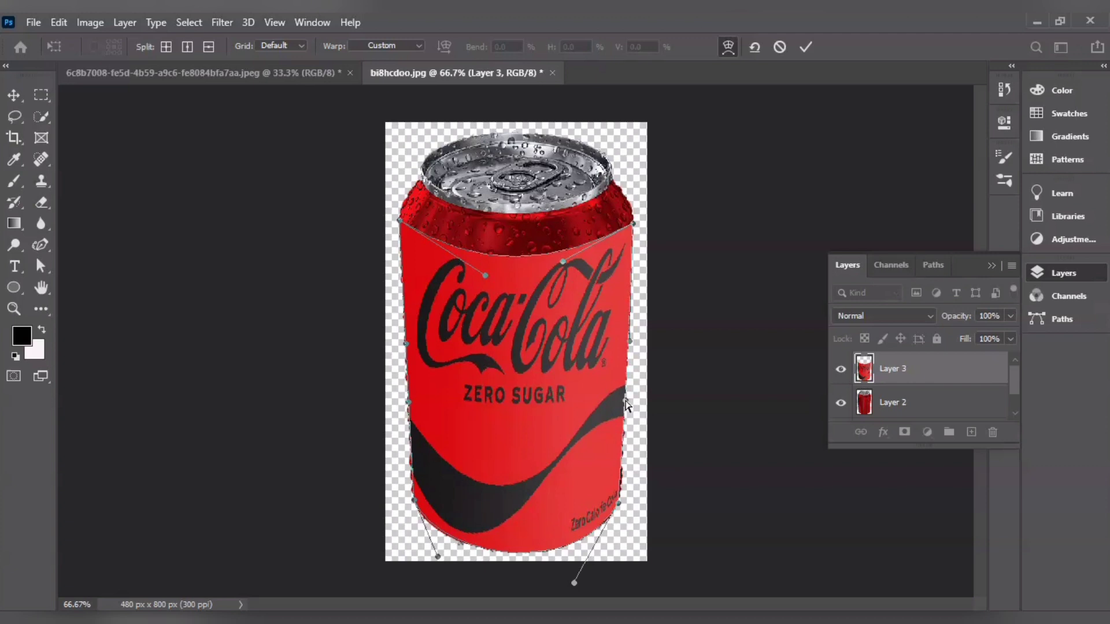
pyautogui.moveTo(574, 584); pyautogui.dragTo(567, 580)
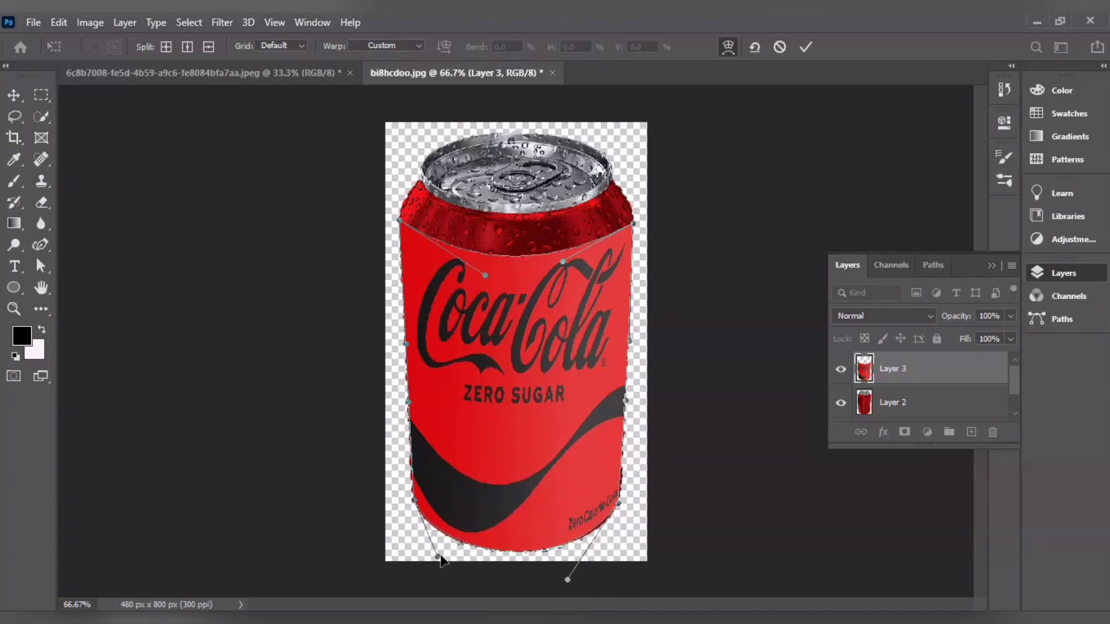
pyautogui.moveTo(437, 557); pyautogui.dragTo(432, 559)
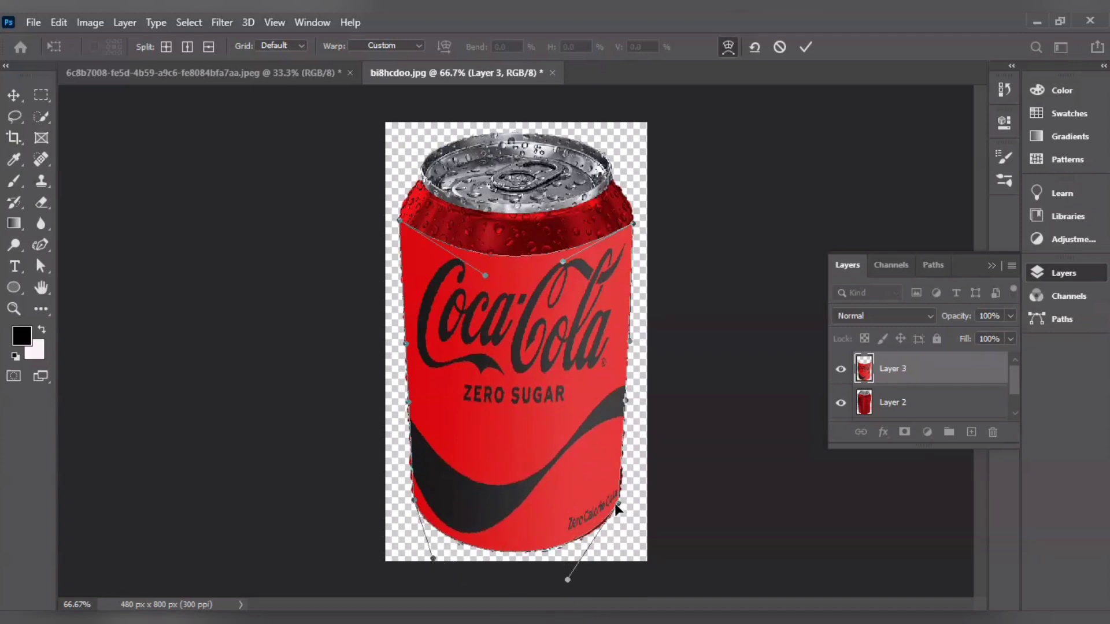
pyautogui.moveTo(615, 505); pyautogui.dragTo(619, 507)
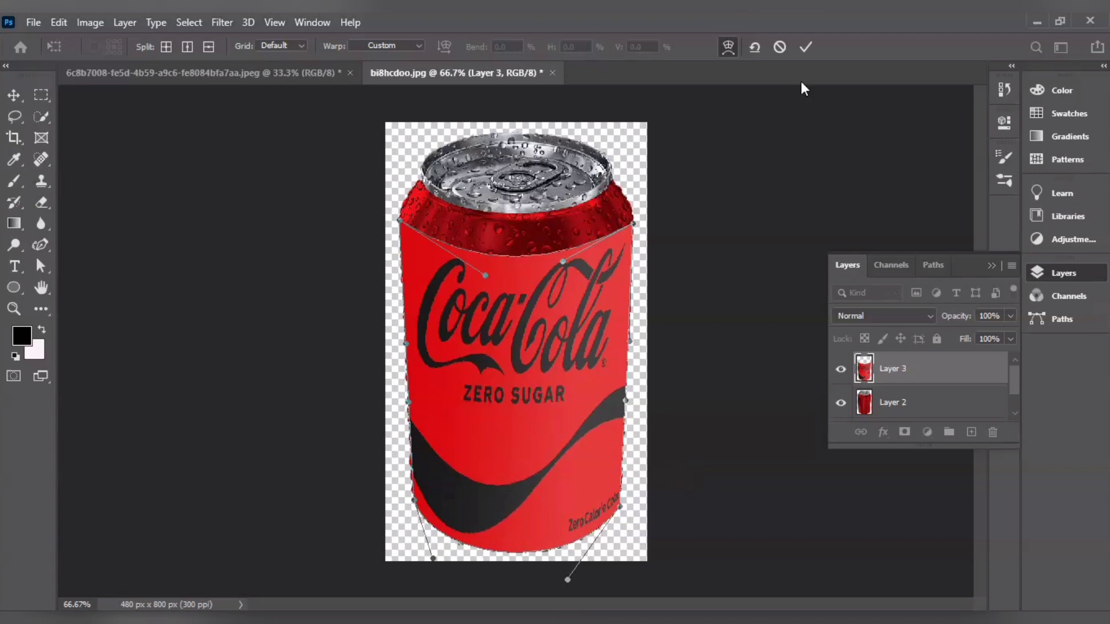
pyautogui.click(808, 45)
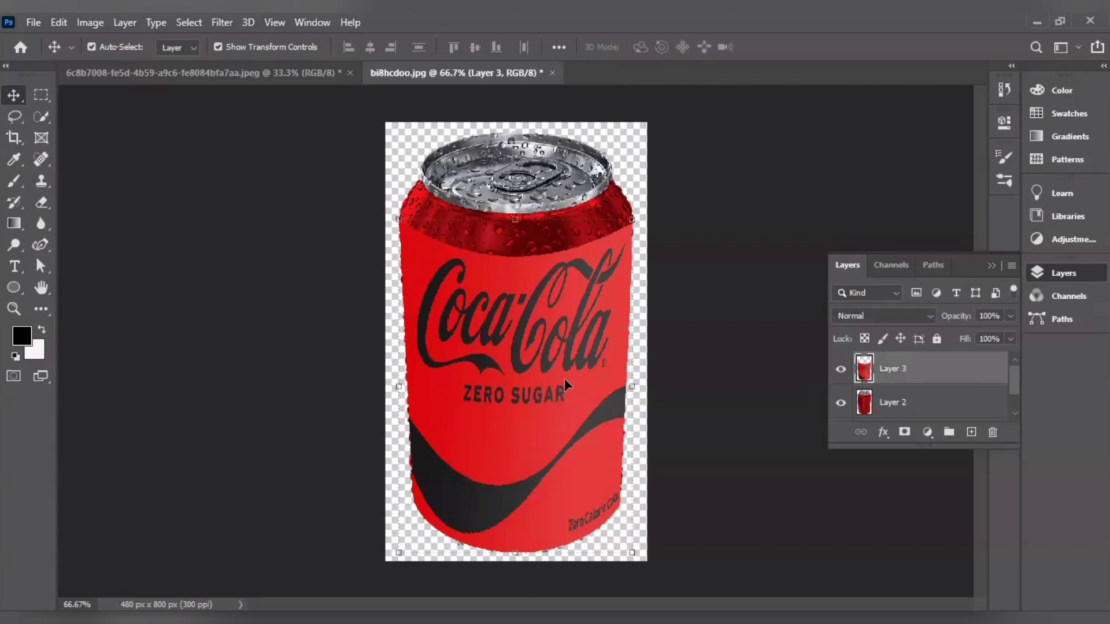
# Step: Cycle Layer 3's blend modes through Linear Dodge and Multiply, settling on Linear Burn
pyautogui.click(928, 318)
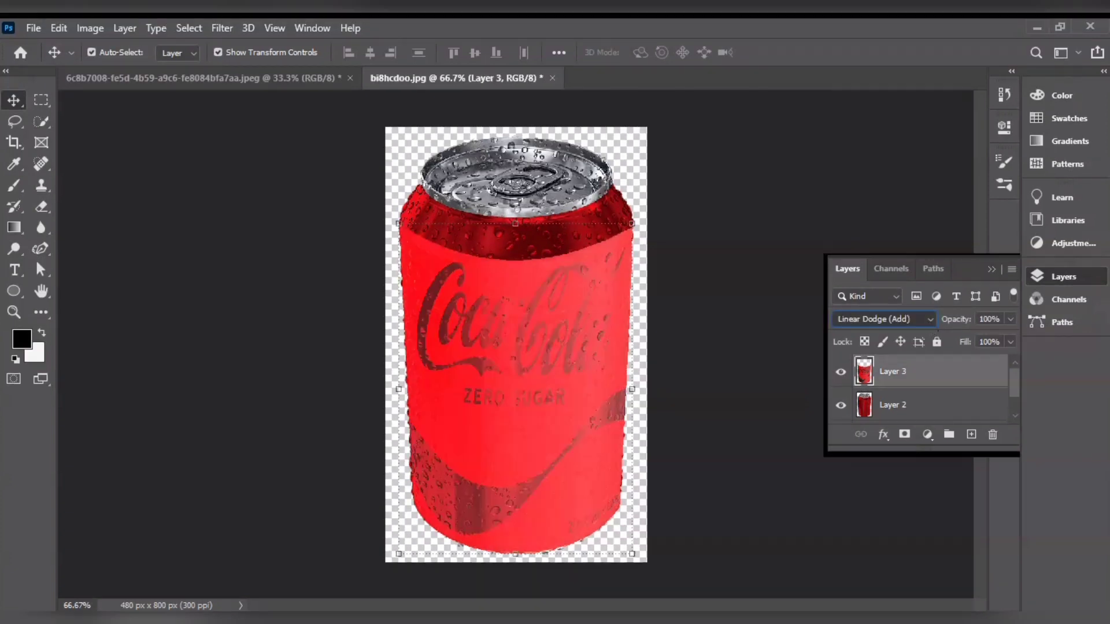
pyautogui.press('Up')
pyautogui.press('Up')
pyautogui.press('Up')
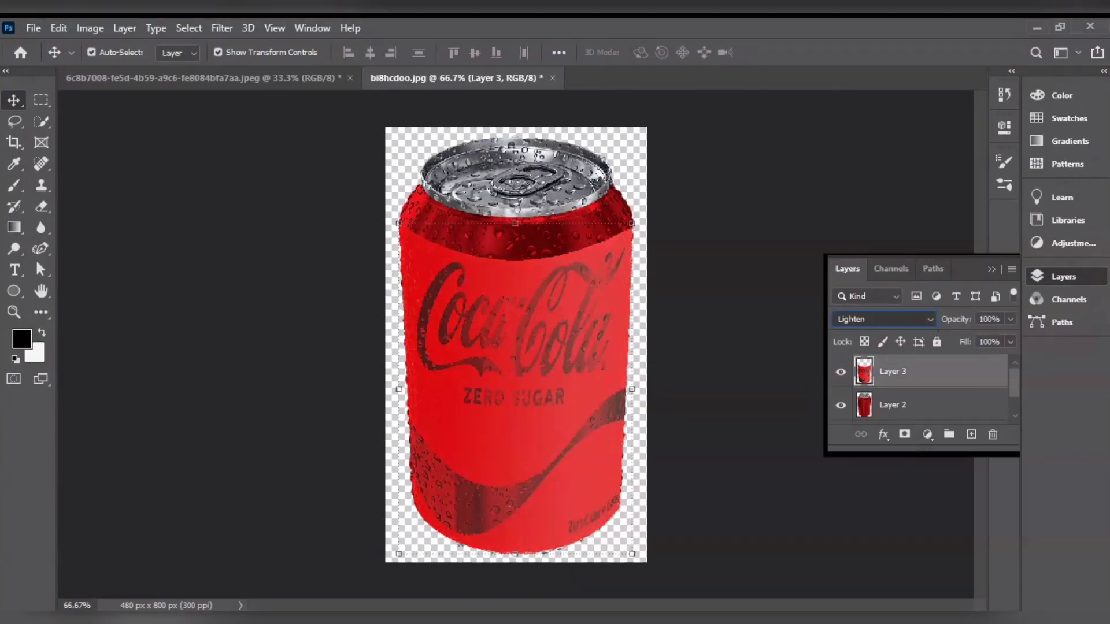
pyautogui.press('Up')
pyautogui.press('Up')
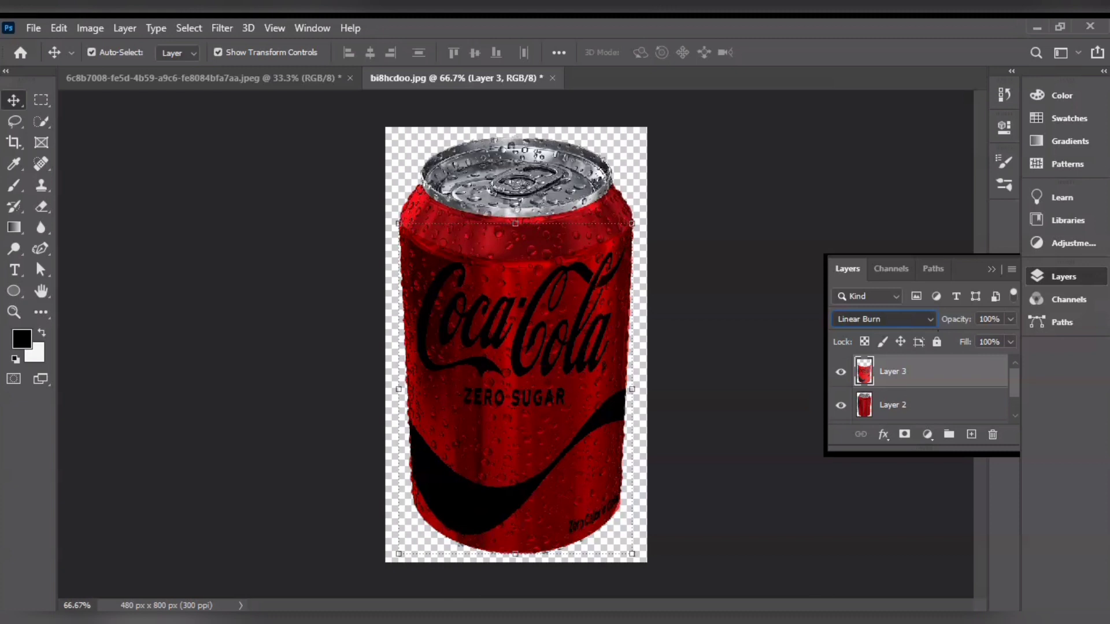
pyautogui.press('Up')
pyautogui.press('Up')
pyautogui.press('Down')
pyautogui.press('Down')
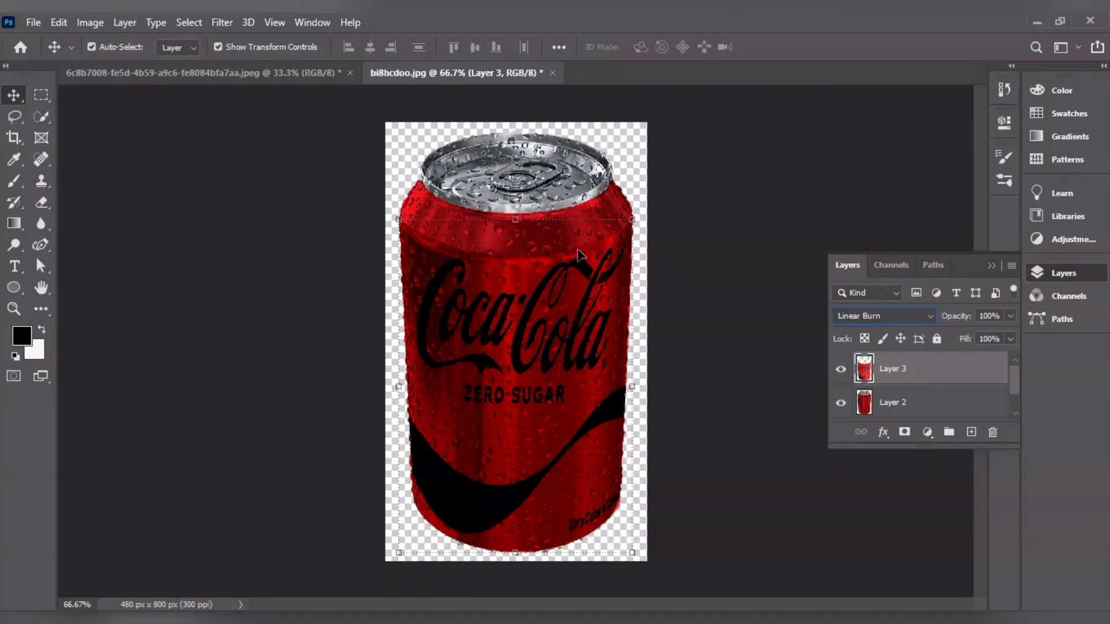
# Step: Shorten the label from top and bottom to about 71.6% height and commit the transform
pyautogui.moveTo(515, 220); pyautogui.dragTo(517, 229)
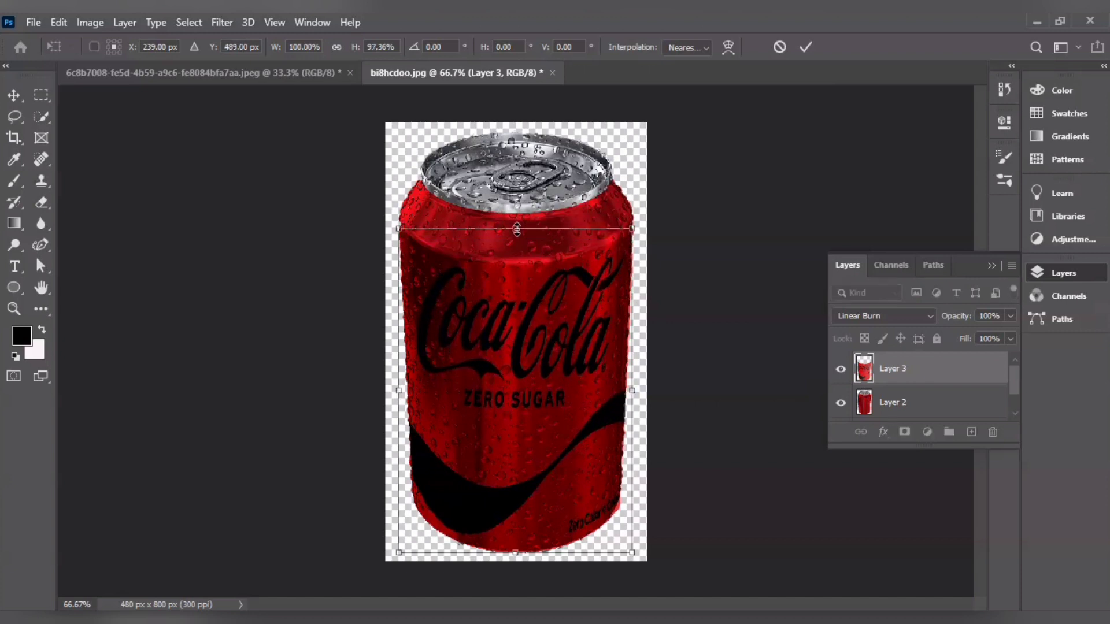
pyautogui.moveTo(514, 551); pyautogui.dragTo(521, 483)
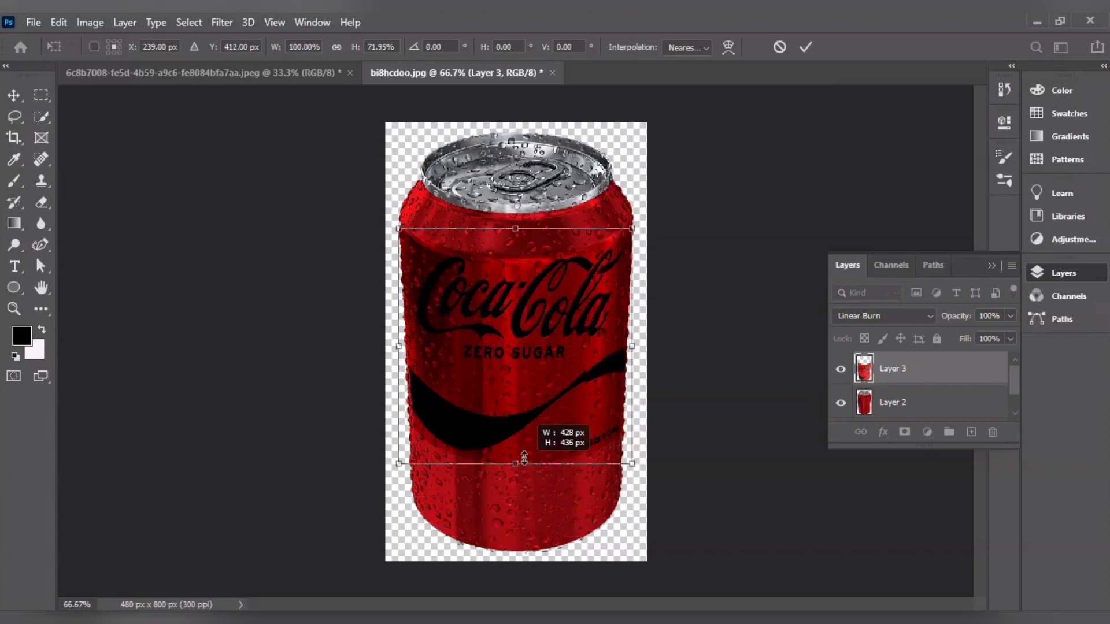
pyautogui.moveTo(523, 483)
pyautogui.mouseDown()
pyautogui.moveTo(525, 435)
pyautogui.moveTo(532, 443)
pyautogui.mouseUp()
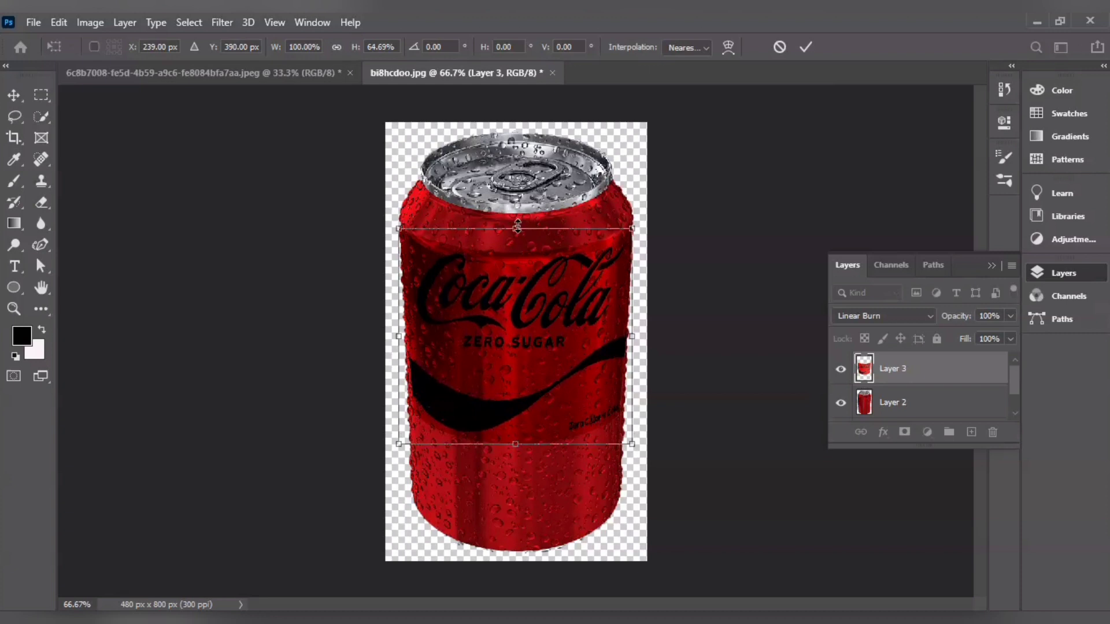
pyautogui.moveTo(515, 229); pyautogui.dragTo(518, 240)
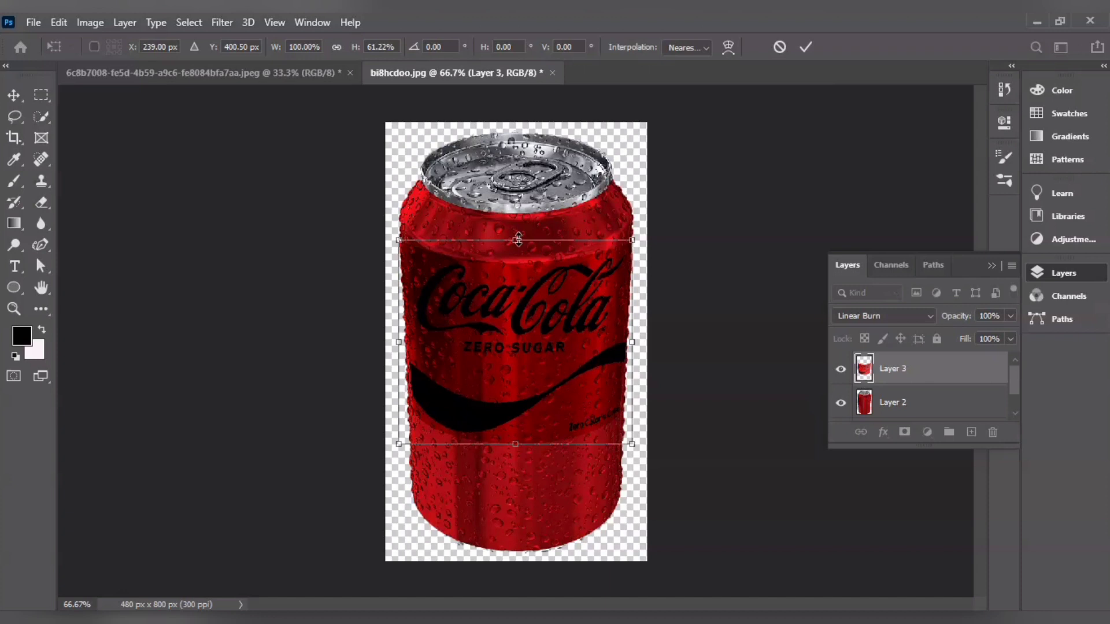
pyautogui.moveTo(515, 443); pyautogui.dragTo(519, 487)
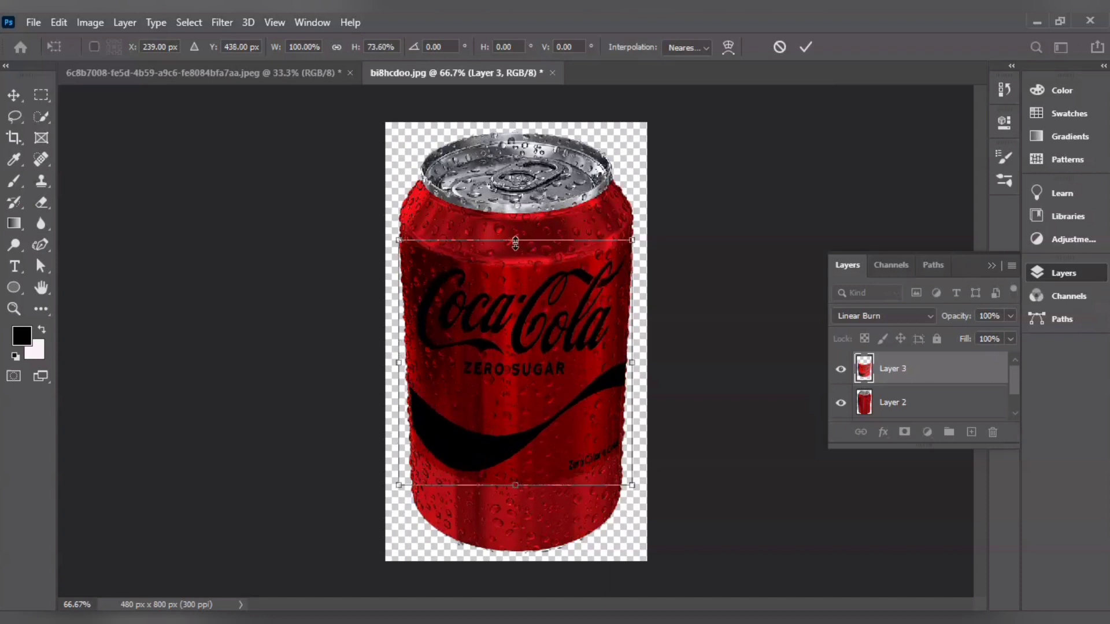
pyautogui.moveTo(515, 239); pyautogui.dragTo(518, 251)
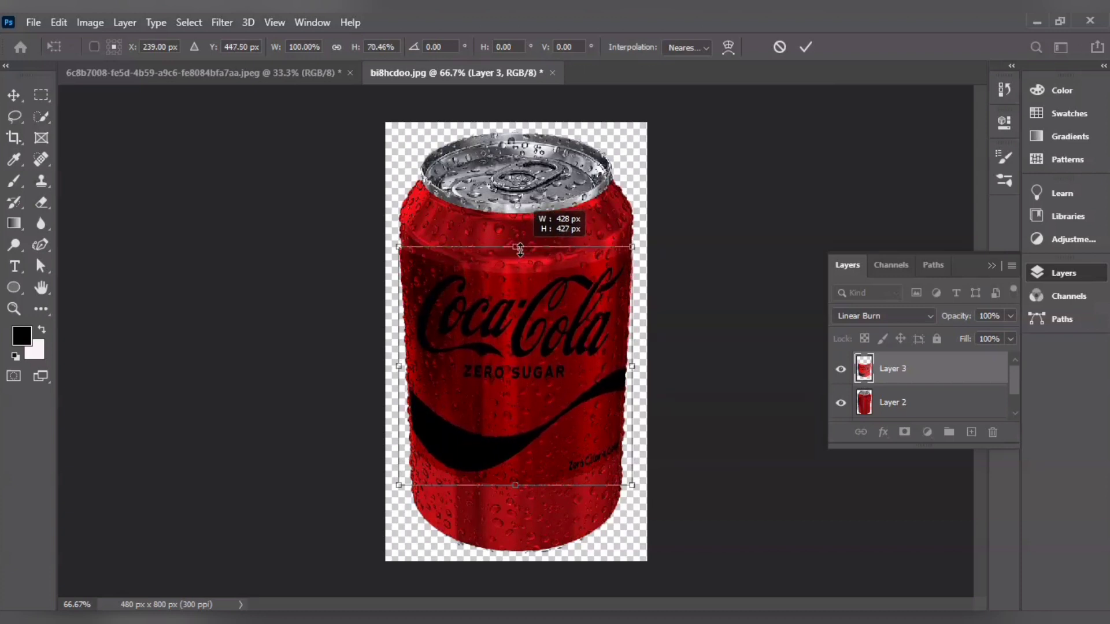
pyautogui.moveTo(518, 252); pyautogui.dragTo(515, 247)
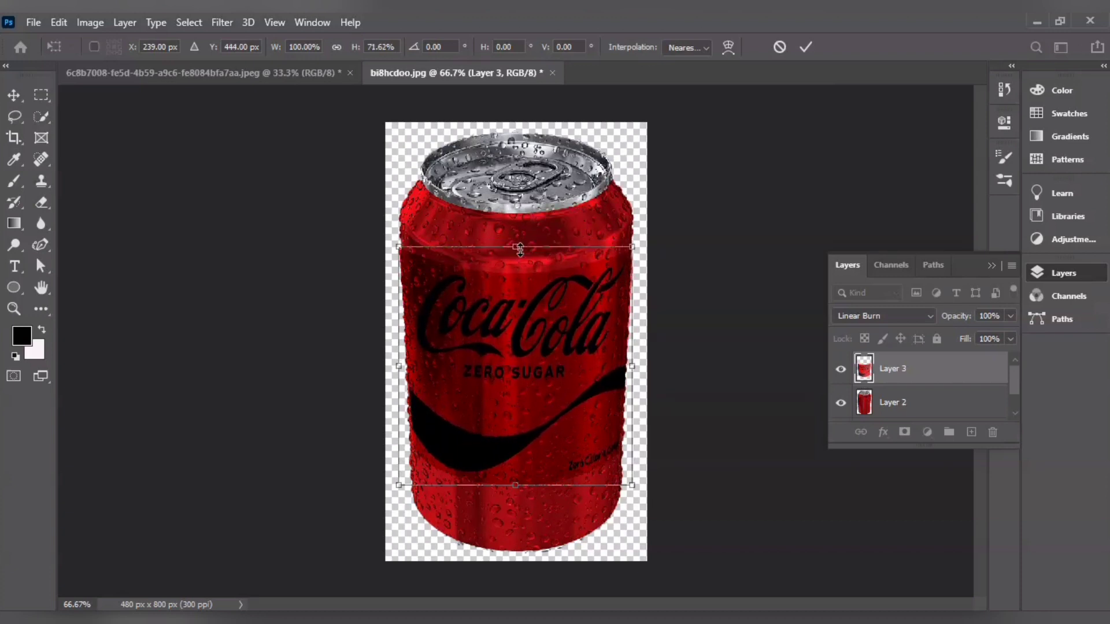
pyautogui.click(810, 42)
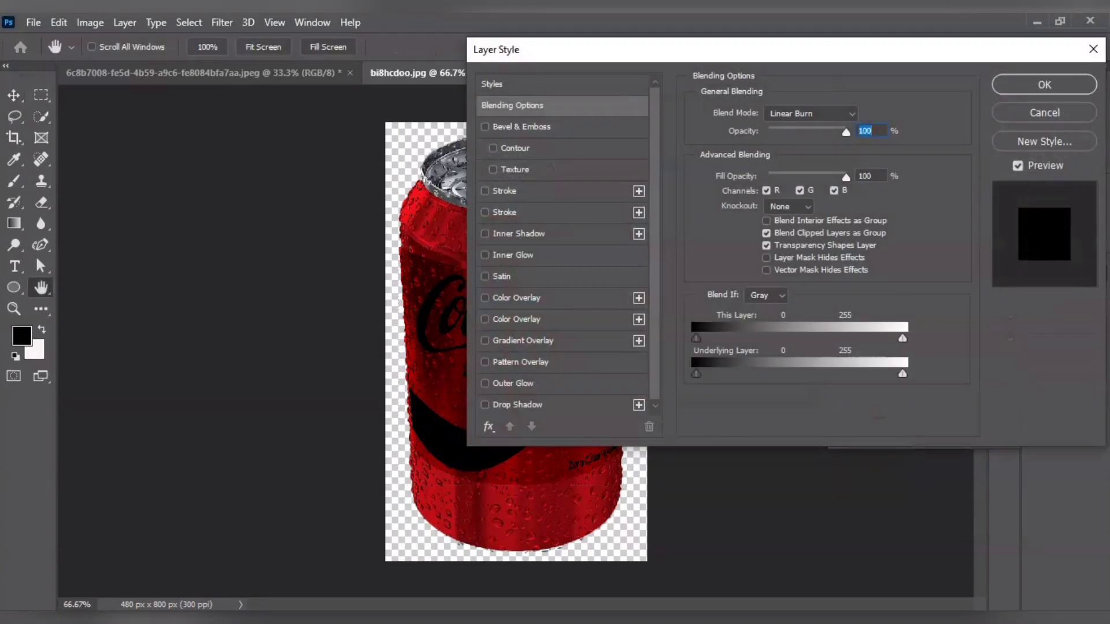
# Step: Move the Layer Style dialog aside; split Underlying Blend If to 0/13 and 230/255, This Layer white to 234/255
pyautogui.moveTo(578, 49)
pyautogui.mouseDown()
pyautogui.moveTo(797, 10)
pyautogui.moveTo(738, 24)
pyautogui.mouseUp()
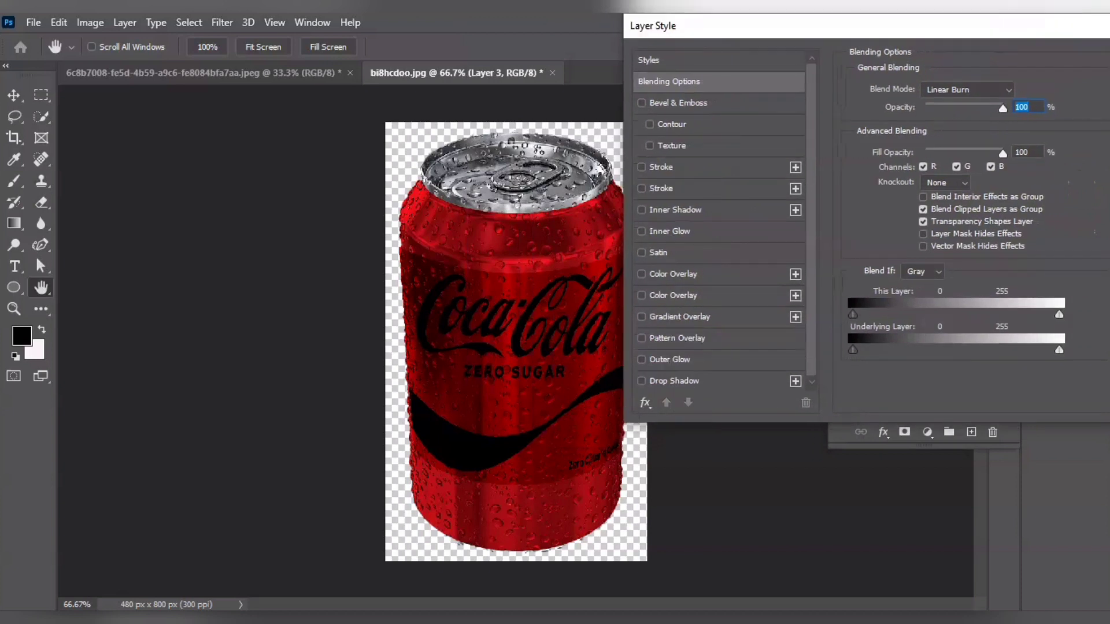
pyautogui.moveTo(852, 350); pyautogui.dragTo(868, 349)
pyautogui.moveTo(1058, 349); pyautogui.dragTo(1046, 350)
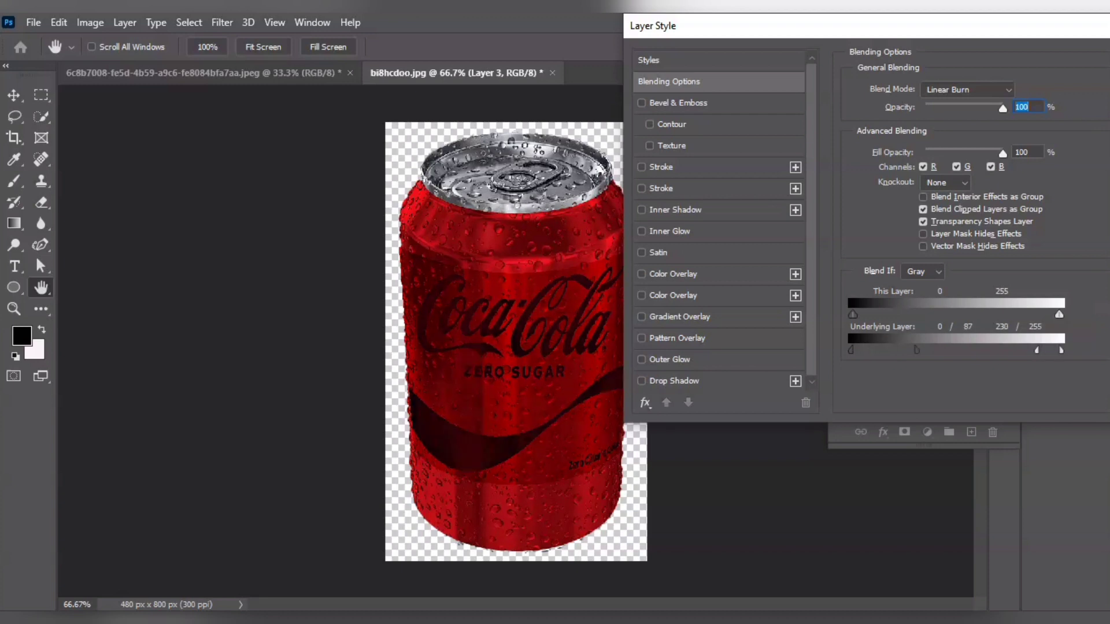
pyautogui.moveTo(869, 350); pyautogui.dragTo(865, 350)
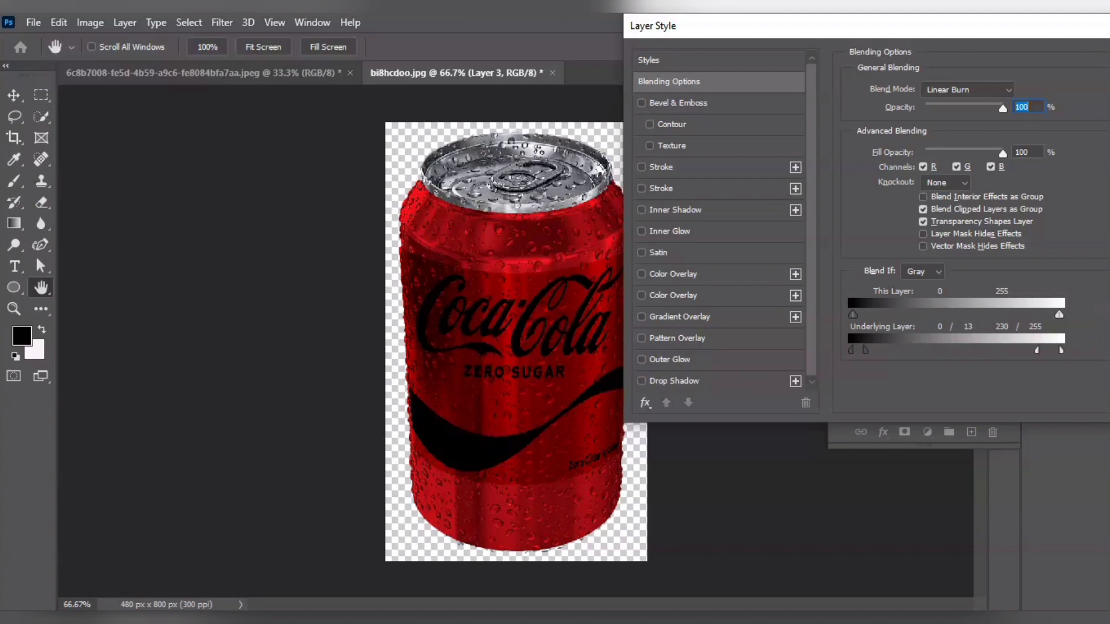
pyautogui.moveTo(1059, 314); pyautogui.dragTo(1039, 314)
# Step: Narrow This Layer's Blend If black and white ranges and split Underlying black to 27
pyautogui.moveTo(853, 315); pyautogui.dragTo(863, 314)
pyautogui.moveTo(1039, 315); pyautogui.dragTo(891, 314)
pyautogui.moveTo(1061, 314)
pyautogui.mouseDown()
pyautogui.moveTo(851, 314)
pyautogui.moveTo(864, 315)
pyautogui.moveTo(886, 349)
pyautogui.moveTo(905, 349)
pyautogui.moveTo(854, 349)
pyautogui.mouseUp()
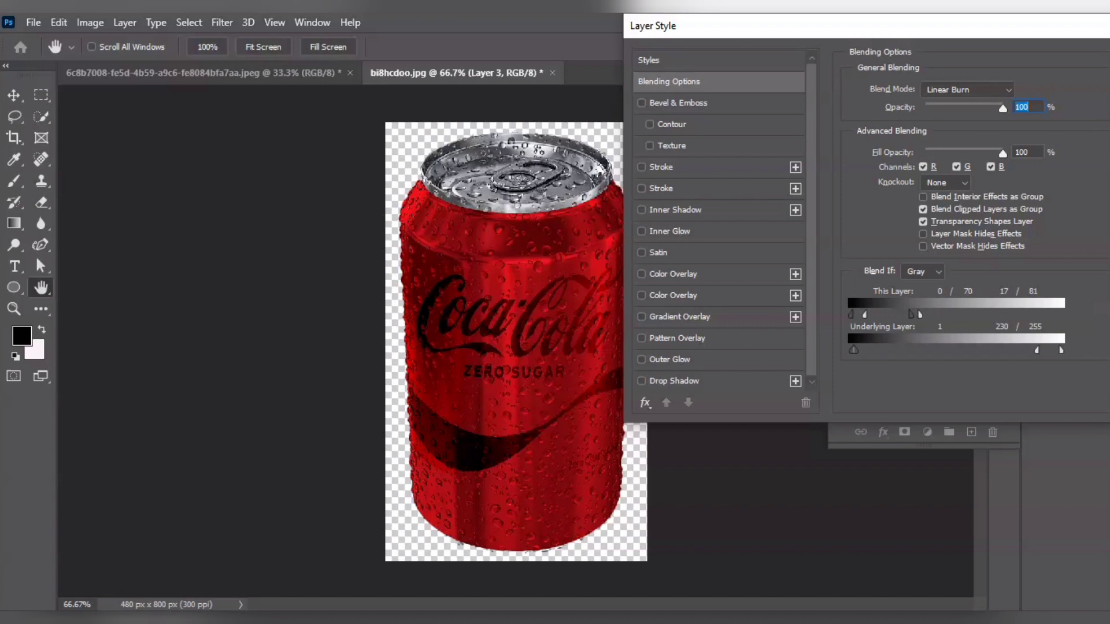
pyautogui.moveTo(854, 349); pyautogui.dragTo(876, 349)
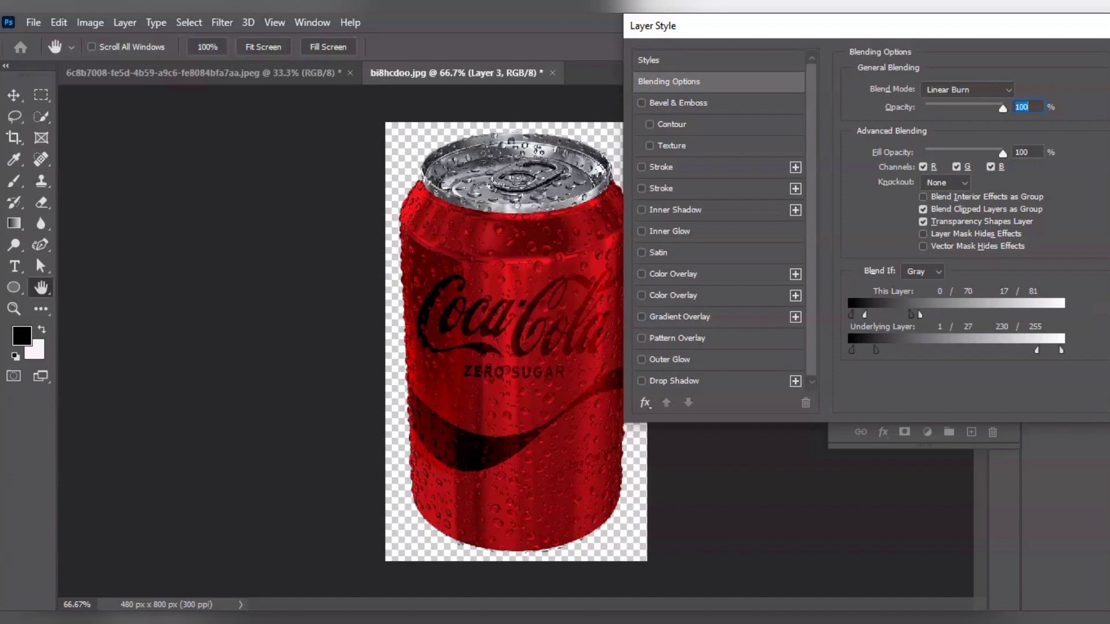